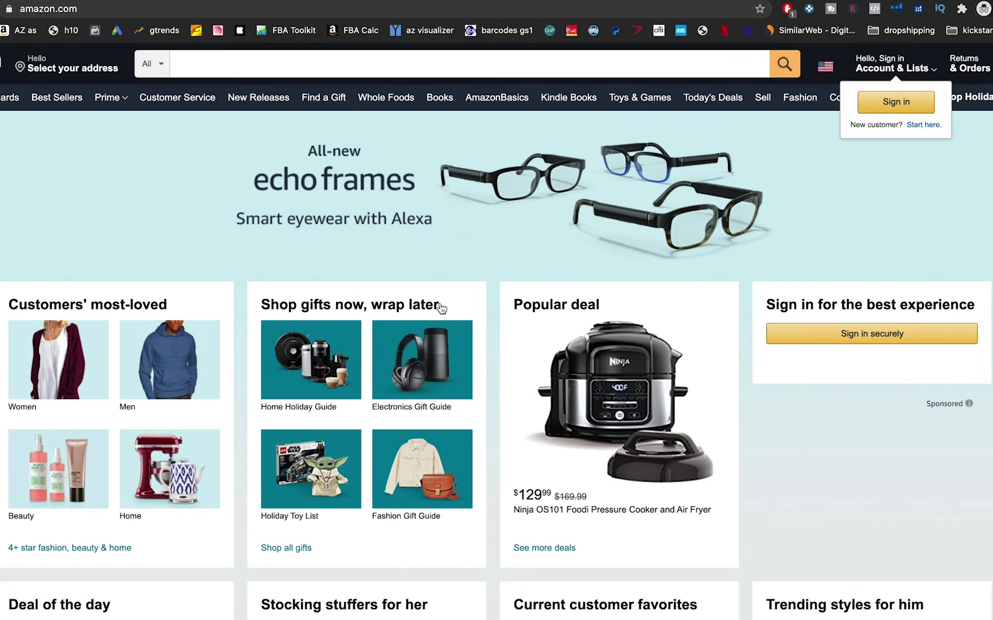
Search Amazon for 'feet peeling mask' by picking it from the search suggestions
left_click(238, 66)
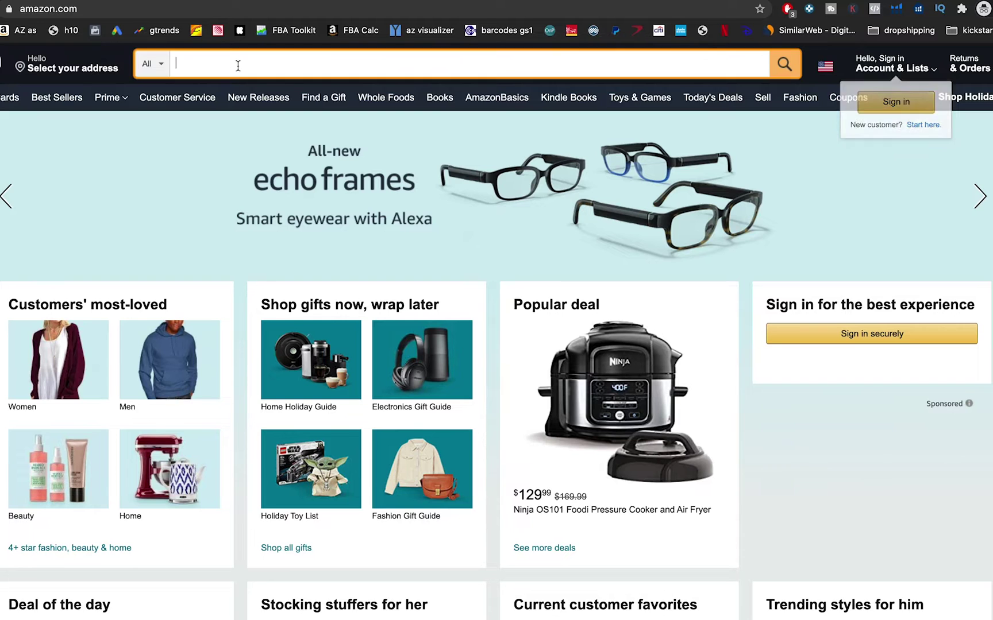
type("fe")
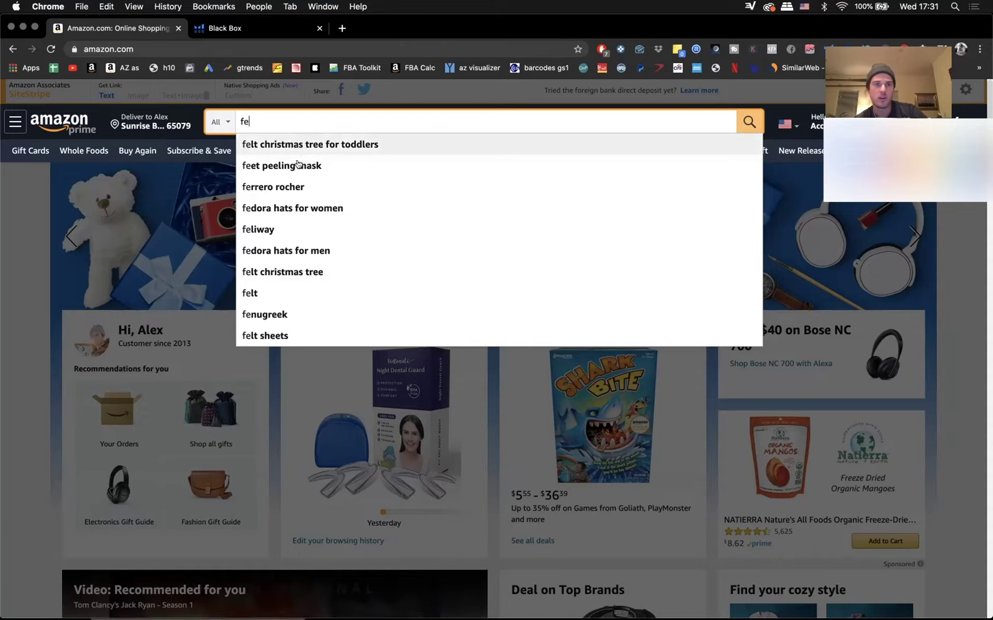
left_click(301, 166)
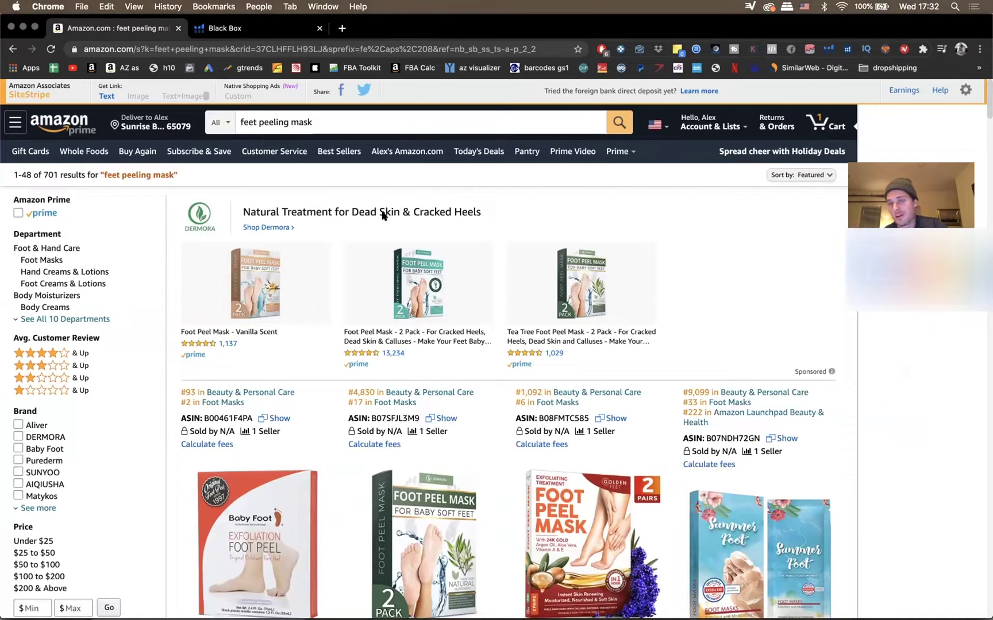
Open the Helium 10 extension's tool list over the 701 feet peeling mask results
left_click(828, 49)
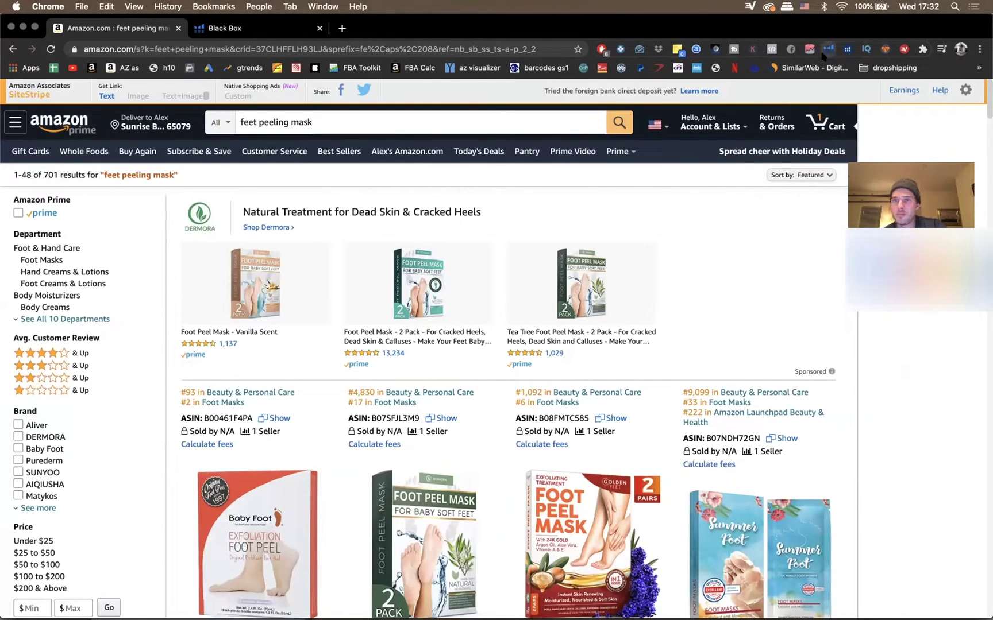
Run Xray - Amazon Product Research on the feet peeling mask results and click the Sales header
left_click(711, 145)
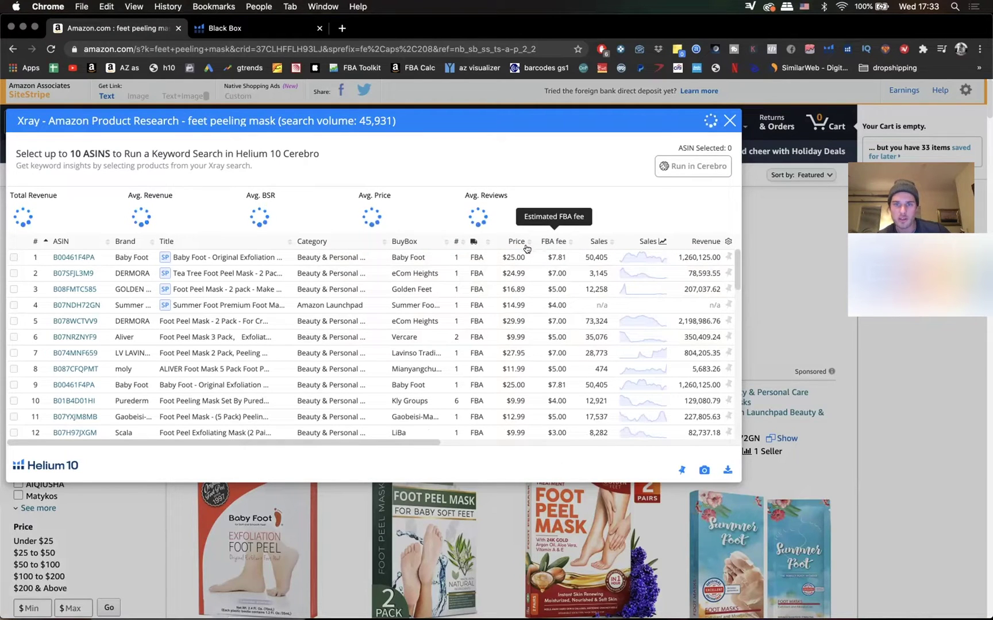
left_click(598, 242)
Sort the Xray table by Sales descending, from 73,324 at the top down to 12,921
left_click(598, 242)
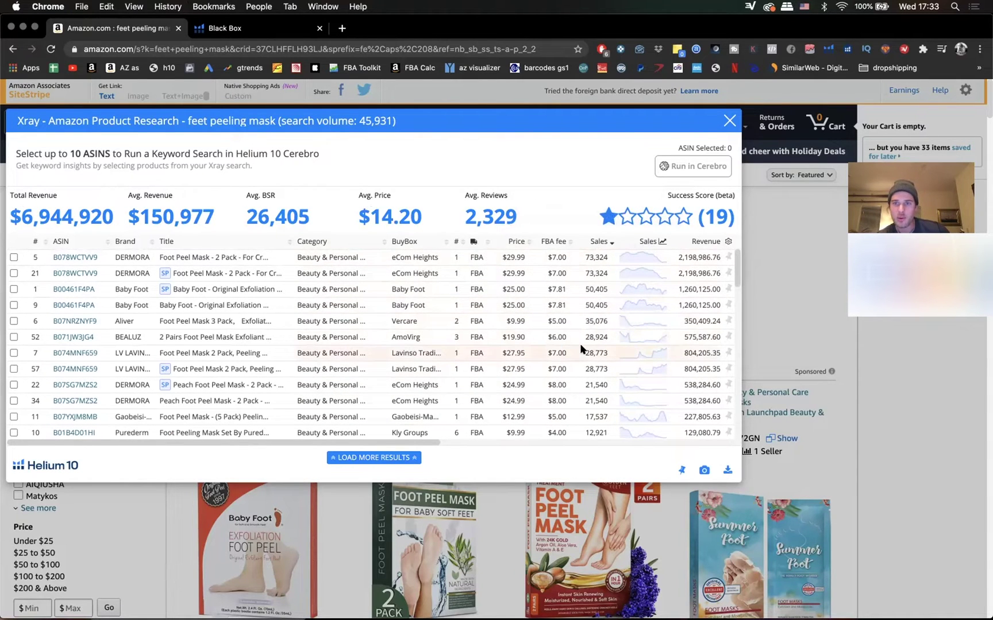
Scroll the Xray table right to show the BSR, rating, Review Count and Review Velocity columns
scroll(581, 351, "right", 1)
scroll(581, 350, "right", 5)
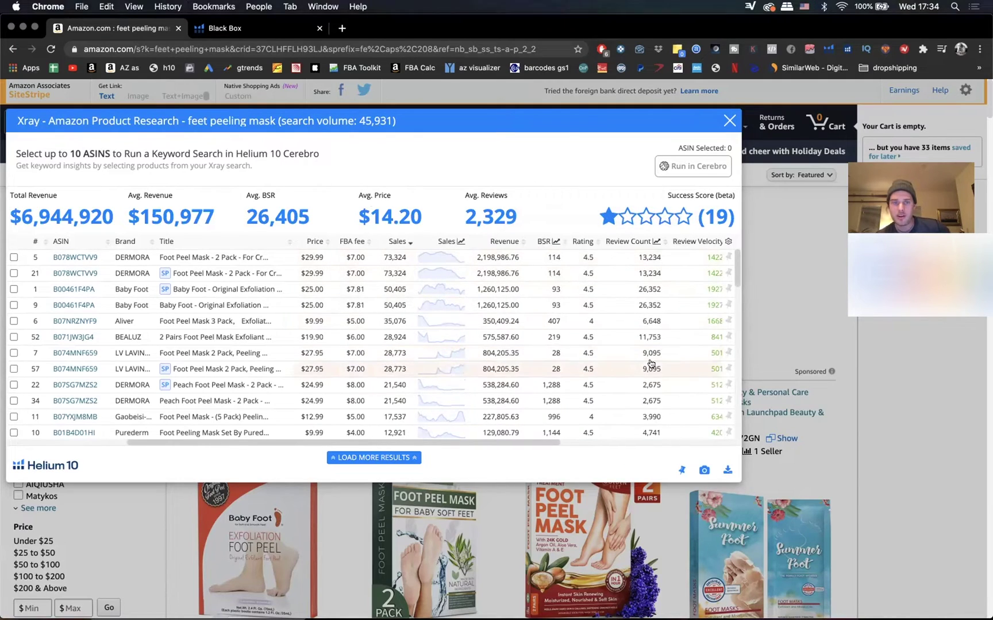
scroll(650, 364, "down", 2)
scroll(651, 364, "right", 2)
scroll(650, 364, "down", 5)
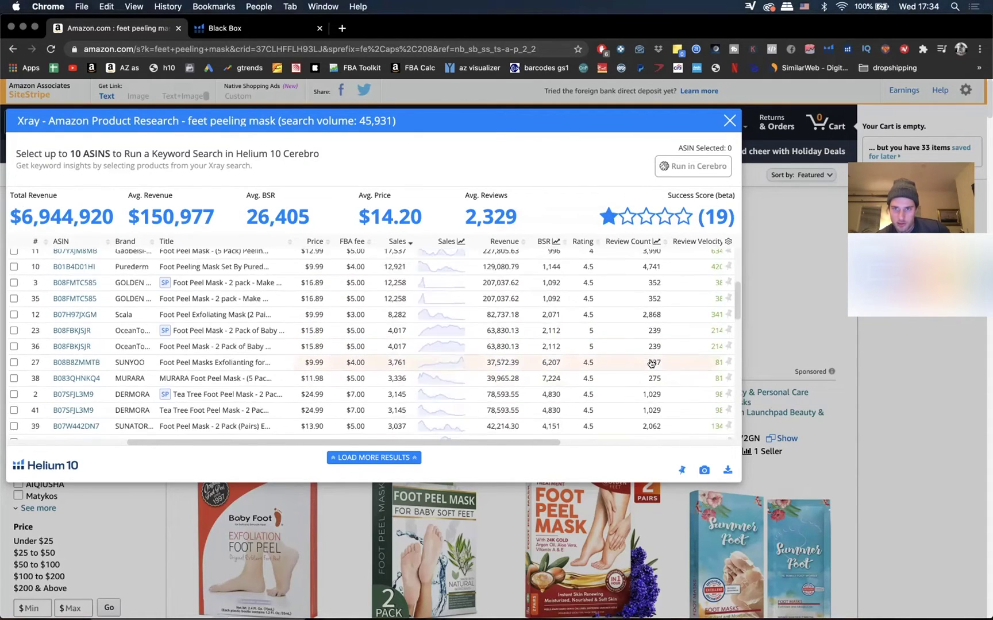
scroll(650, 364, "down", 10)
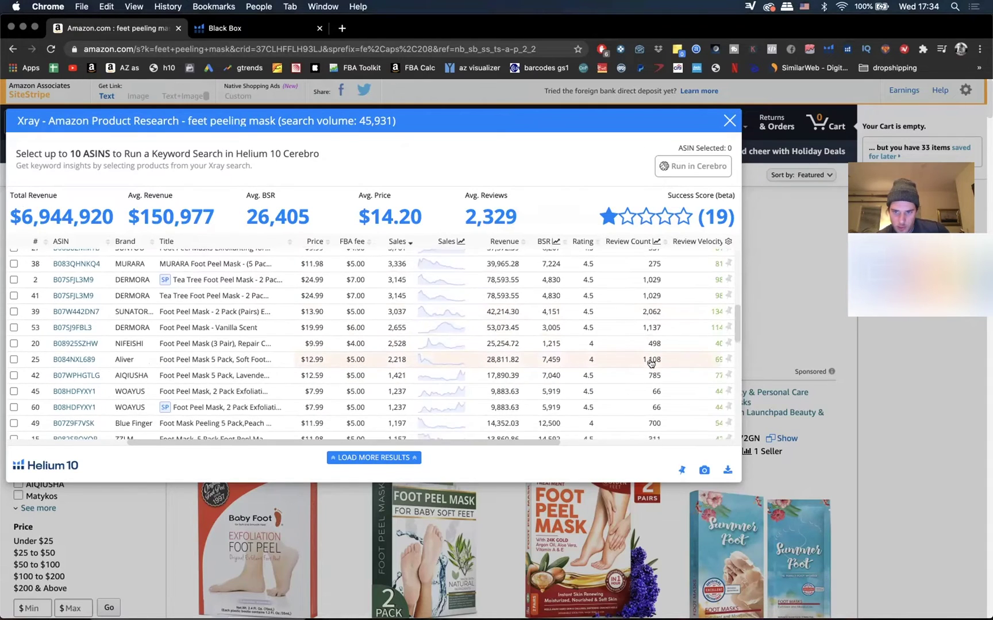
scroll(651, 363, "up", 15)
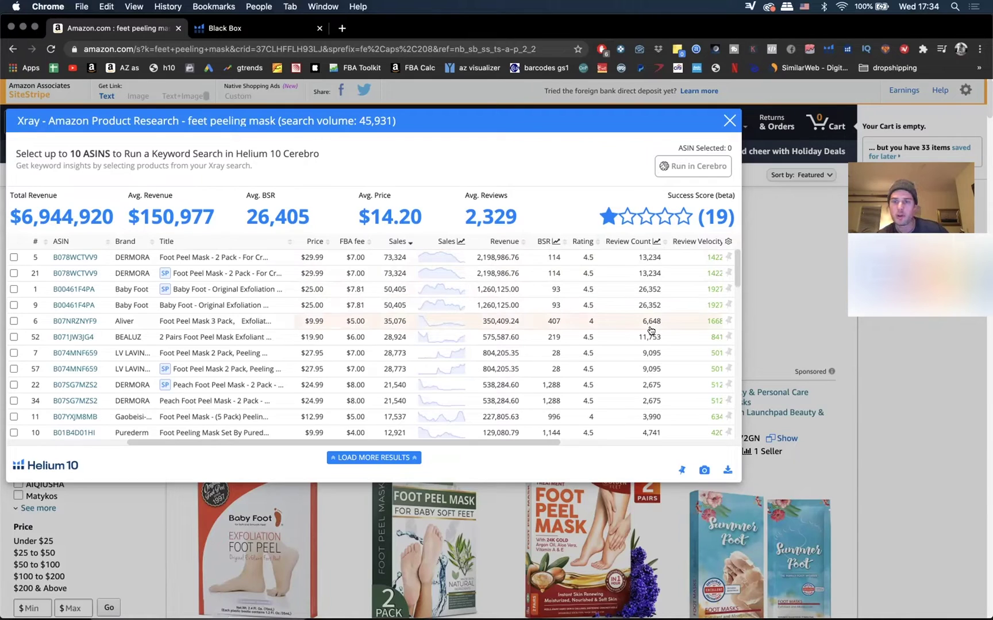
Scroll through the sales-ranked rows down to the product with 4,017 sales
scroll(651, 330, "down", 5)
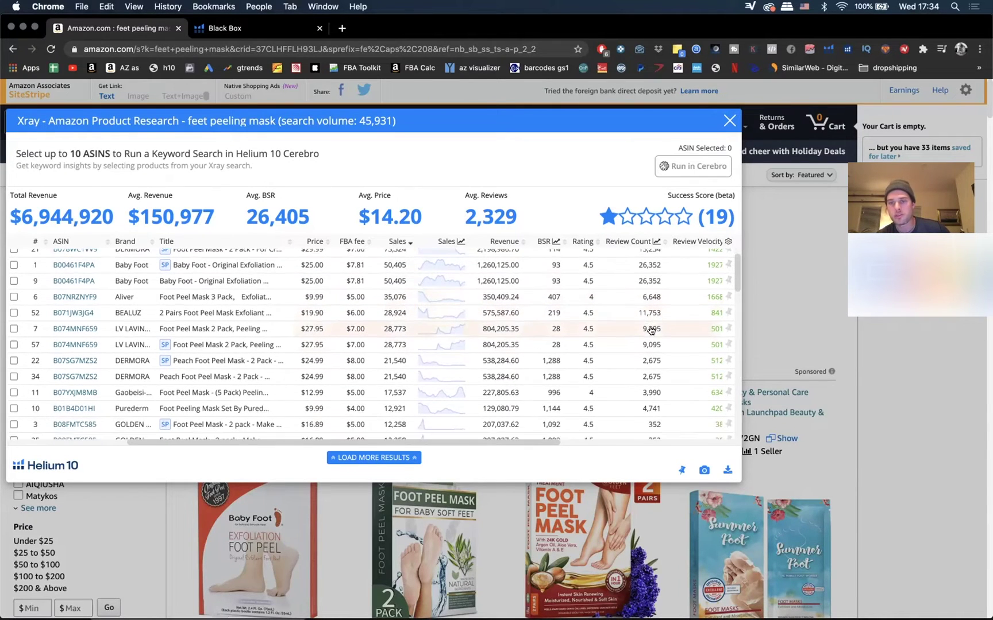
scroll(651, 330, "down", 5)
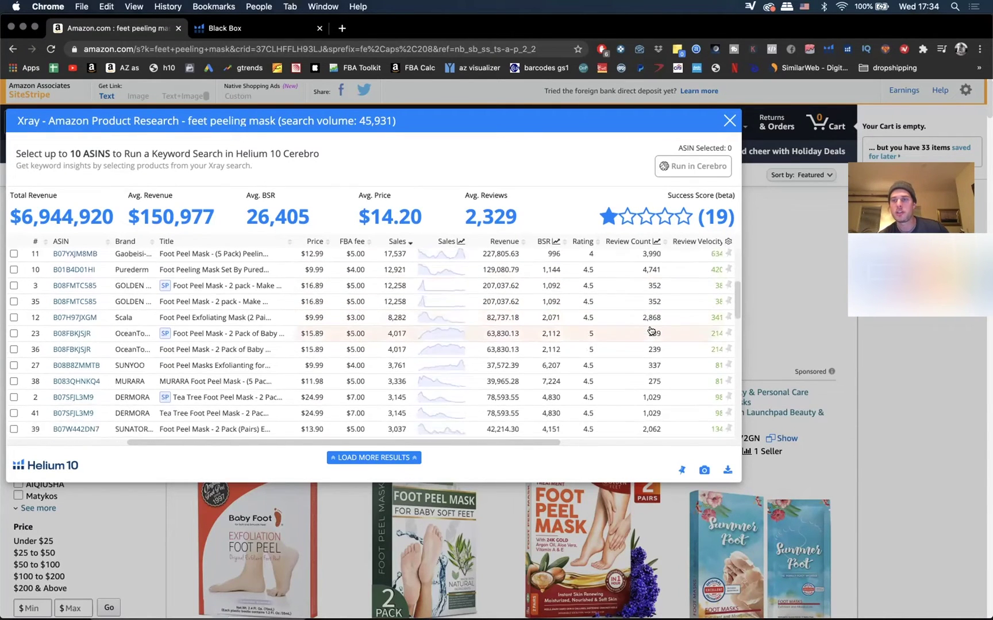
scroll(651, 330, "up", 10)
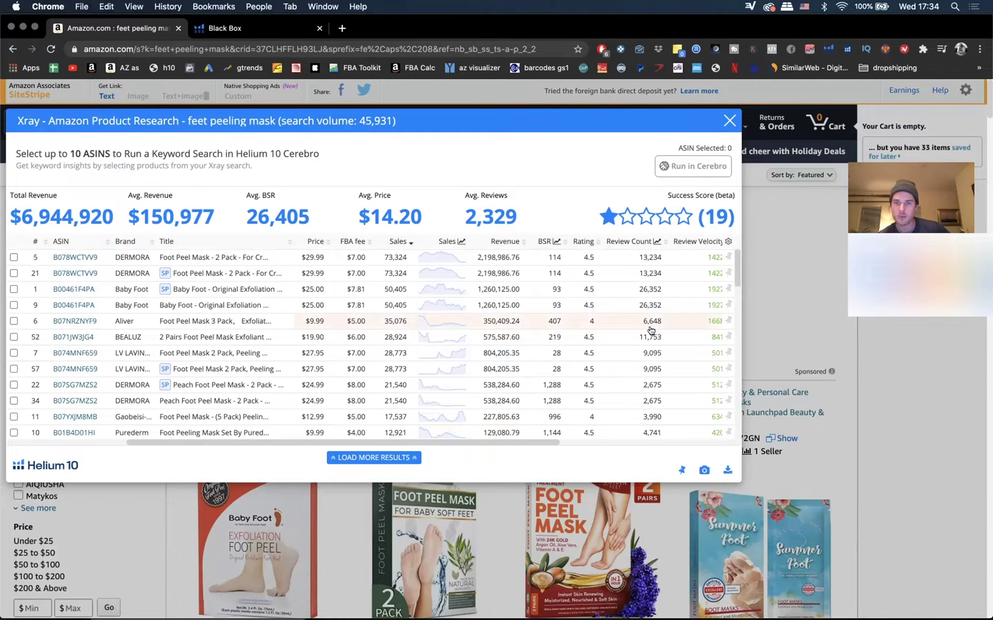
scroll(651, 331, "down", 3)
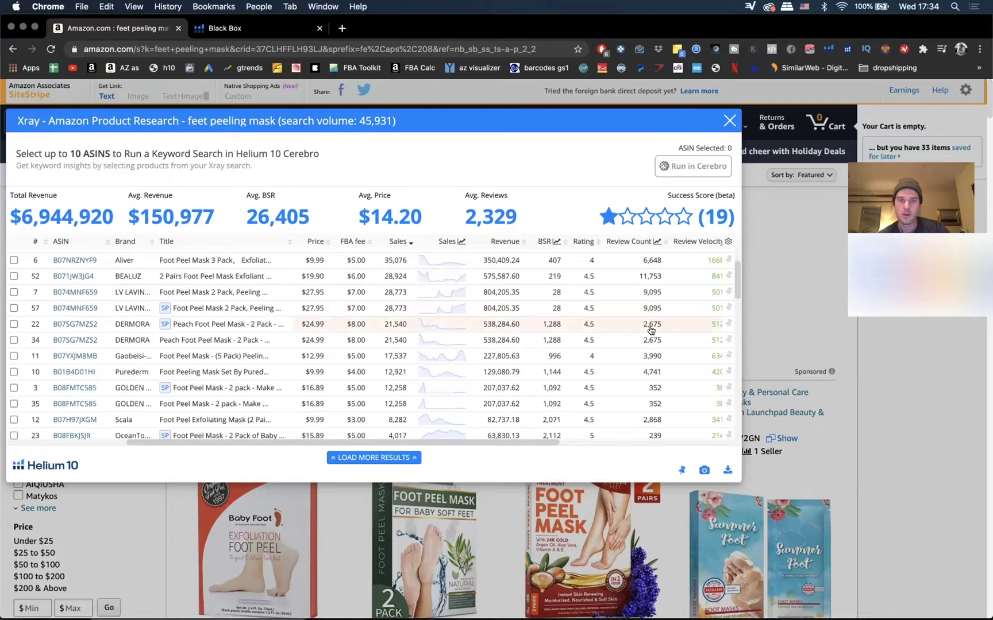
scroll(651, 331, "up", 3)
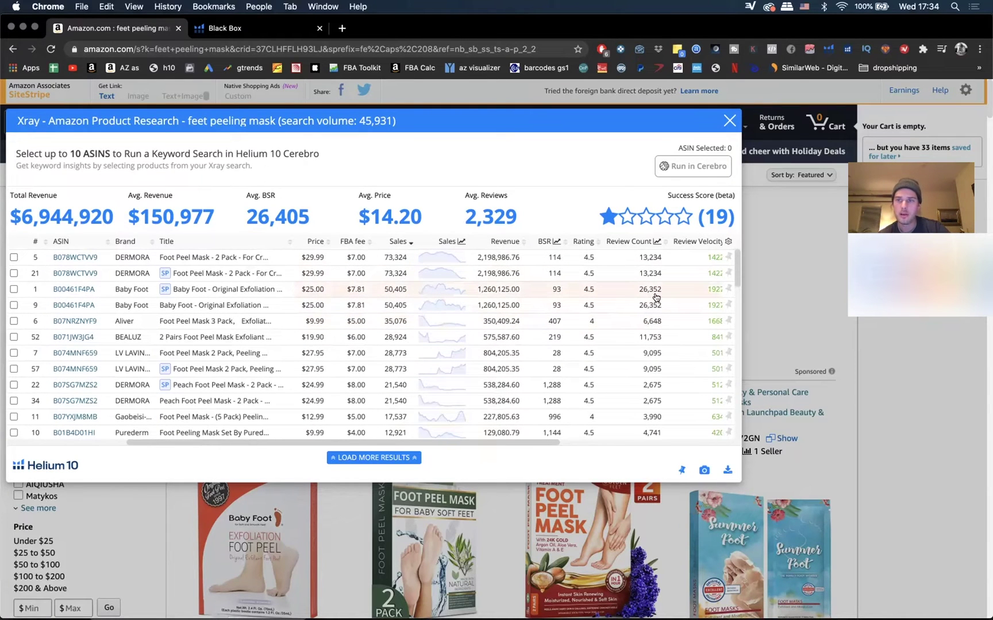
scroll(656, 297, "down", 3)
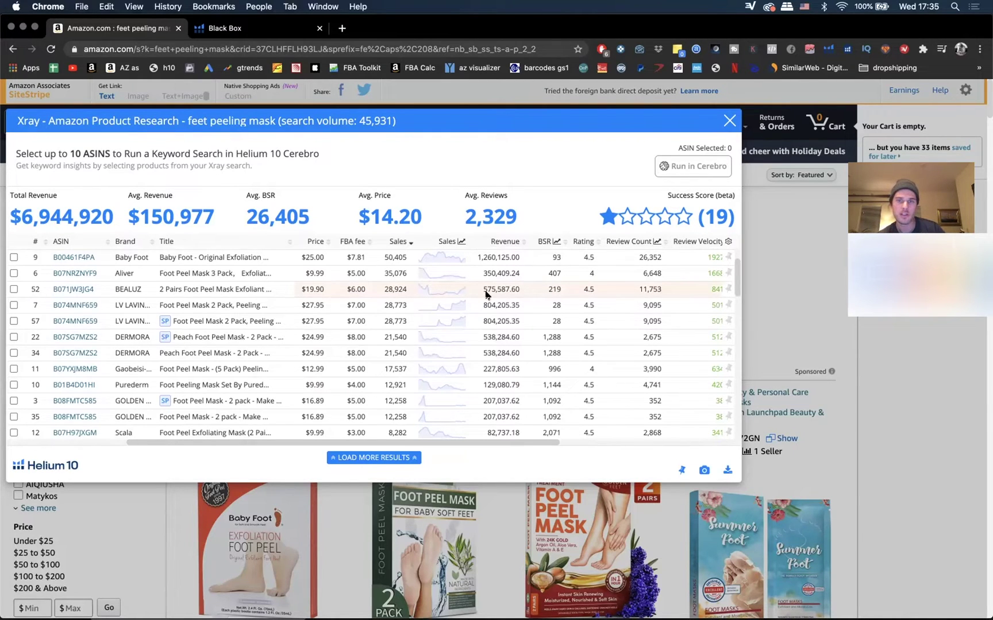
scroll(488, 296, "up", 3)
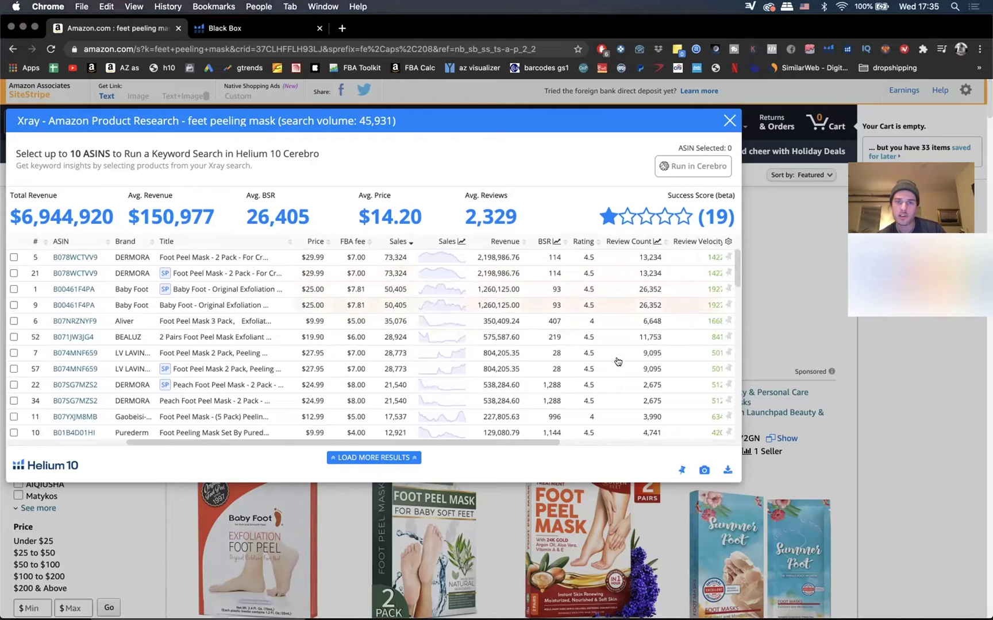
scroll(643, 382, "down", 5)
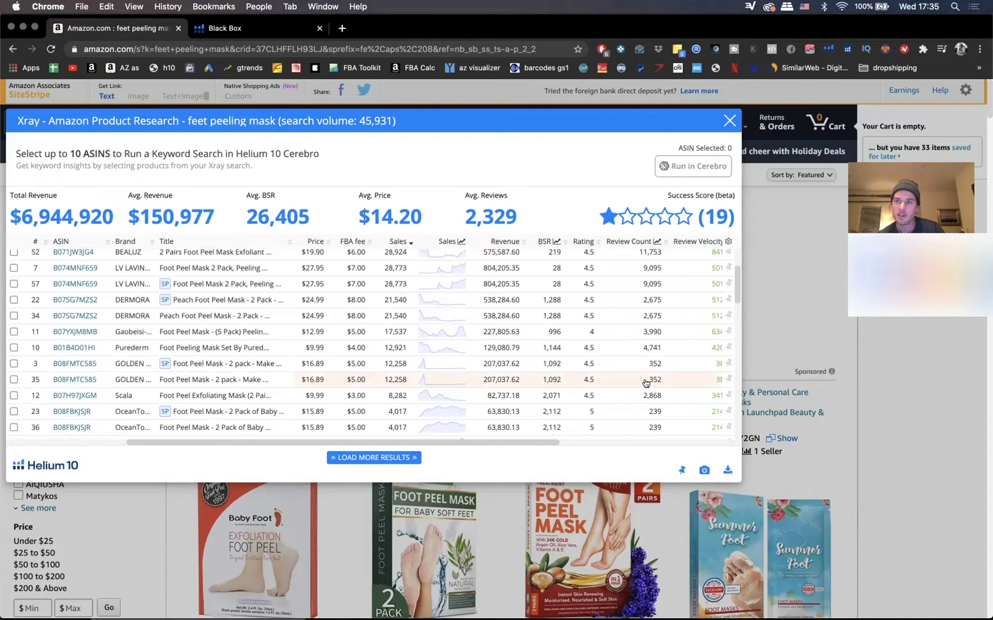
Scroll to the bottom rows, where the lowest seller shows 33 sales and $428.67 revenue
scroll(646, 383, "down", 5)
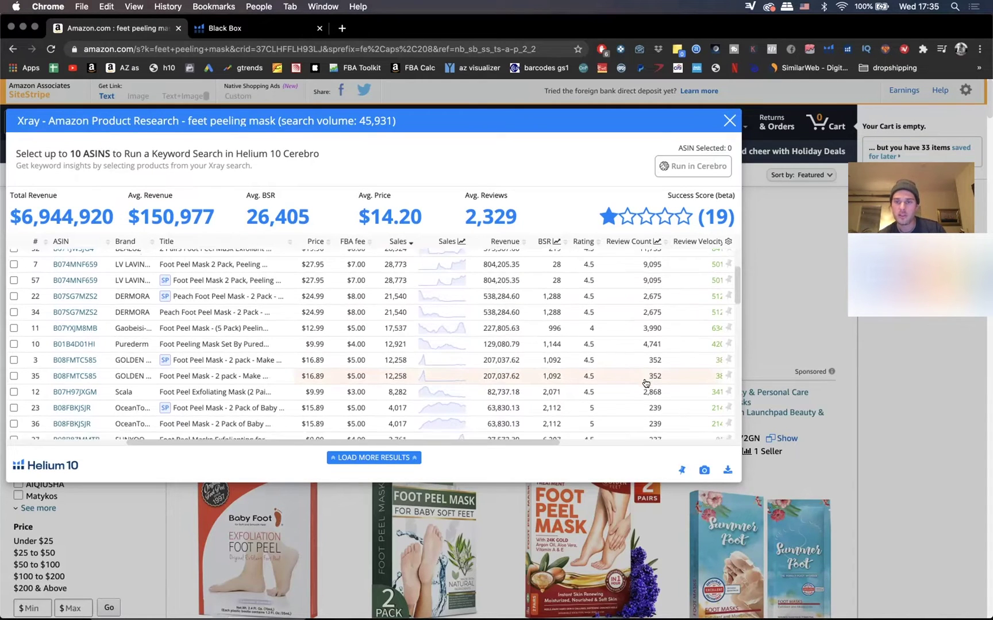
scroll(645, 383, "down", 3)
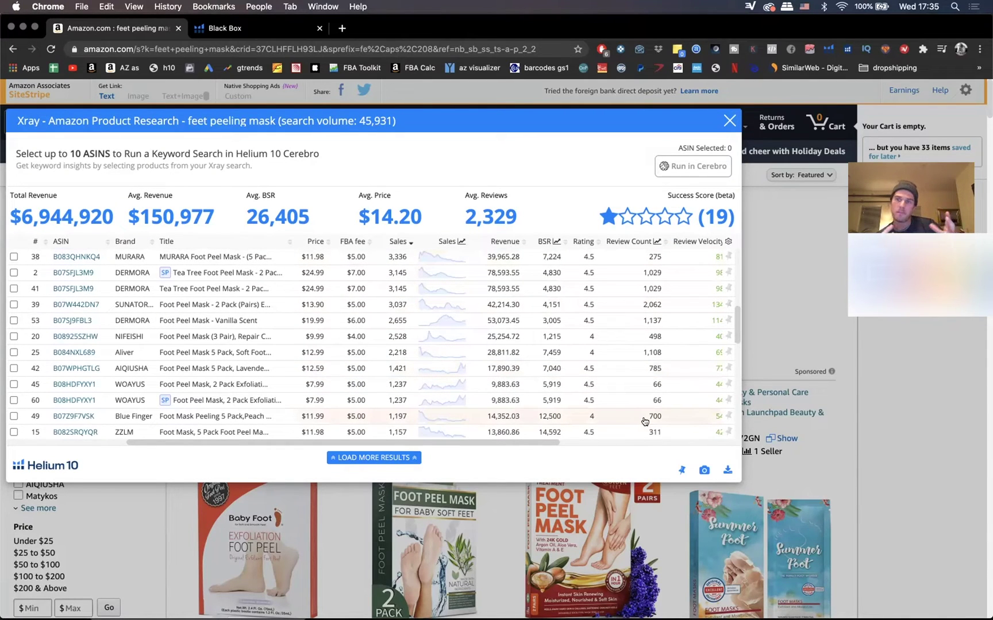
scroll(645, 422, "down", 8)
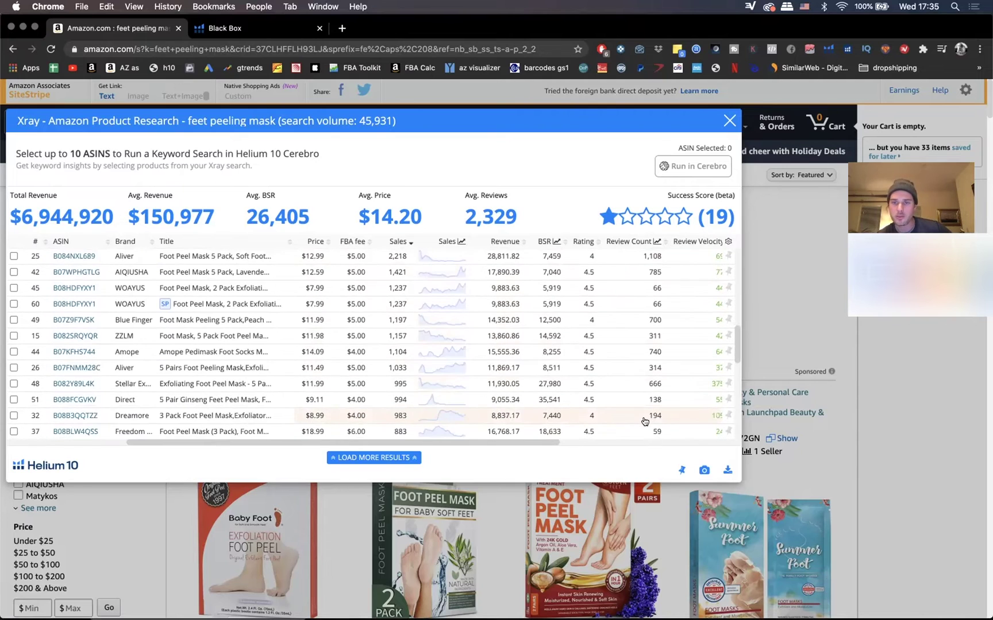
scroll(644, 422, "down", 7)
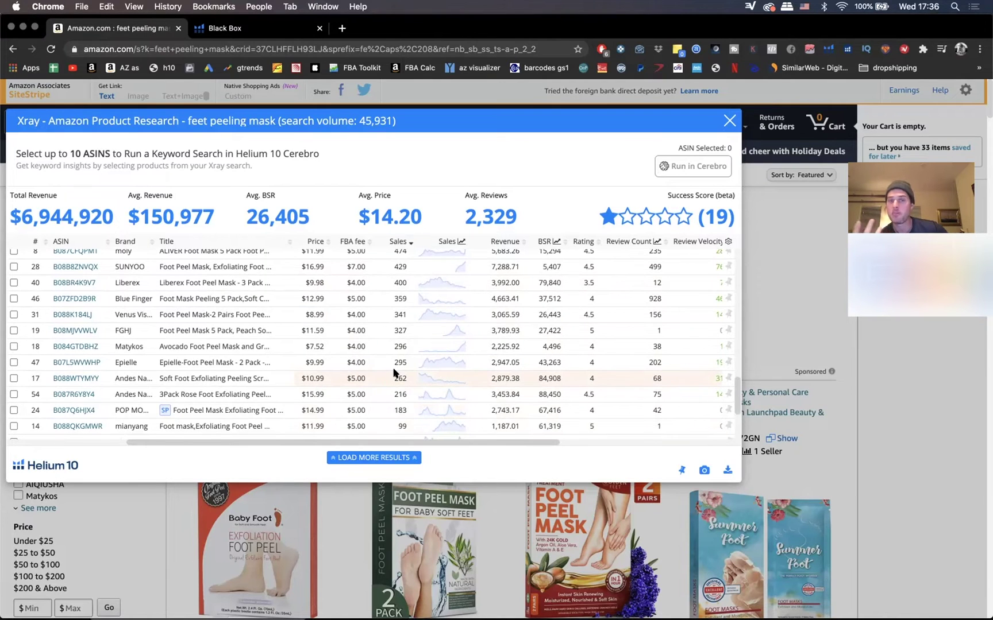
Scroll back up and down the low-selling rows, comparing review counts against sales
scroll(393, 373, "up", 2)
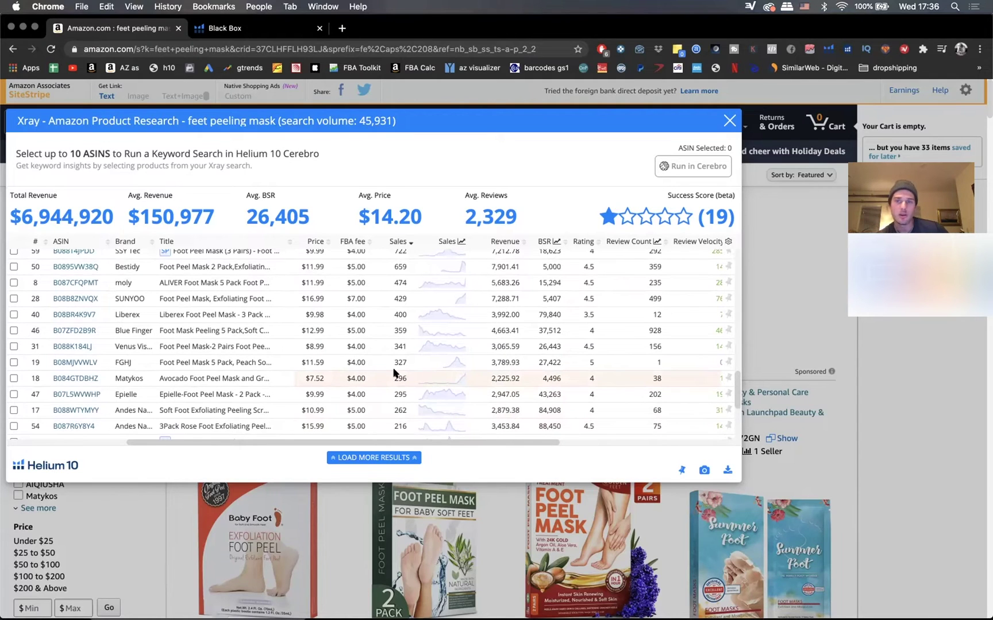
scroll(393, 374, "up", 6)
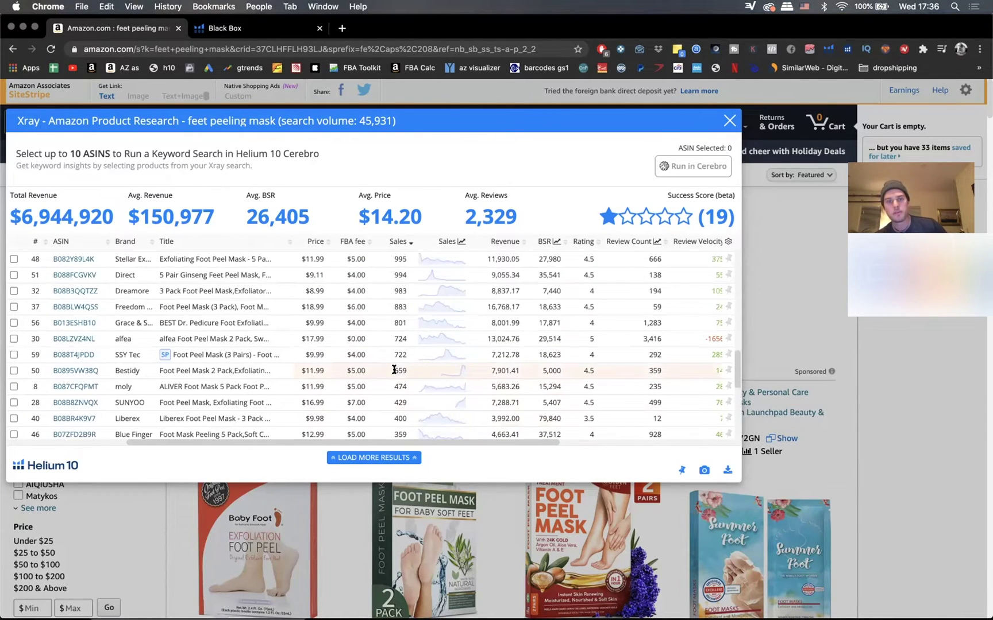
scroll(393, 370, "up", 2)
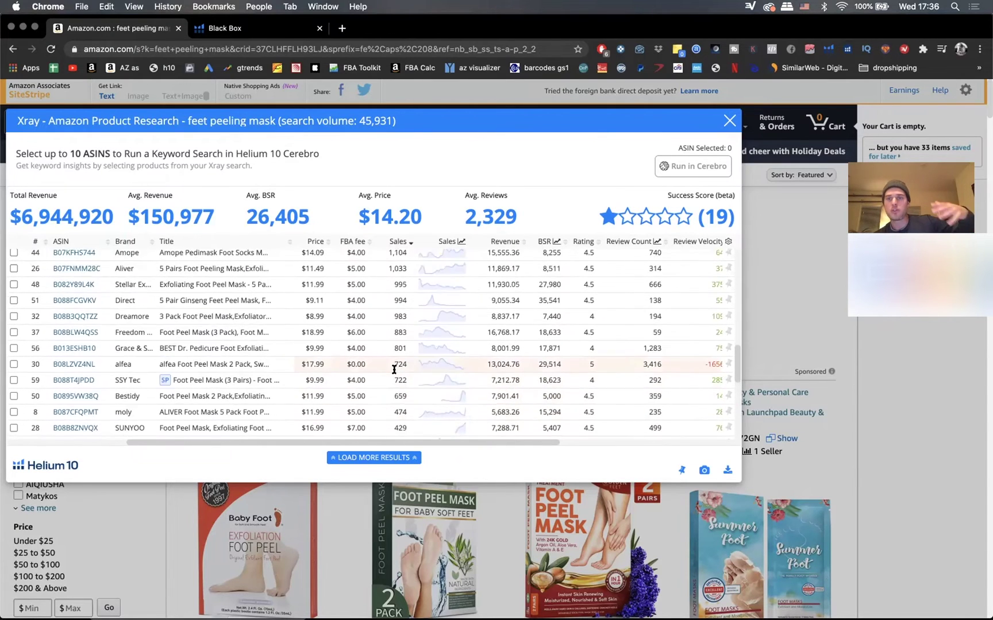
scroll(394, 370, "up", 4)
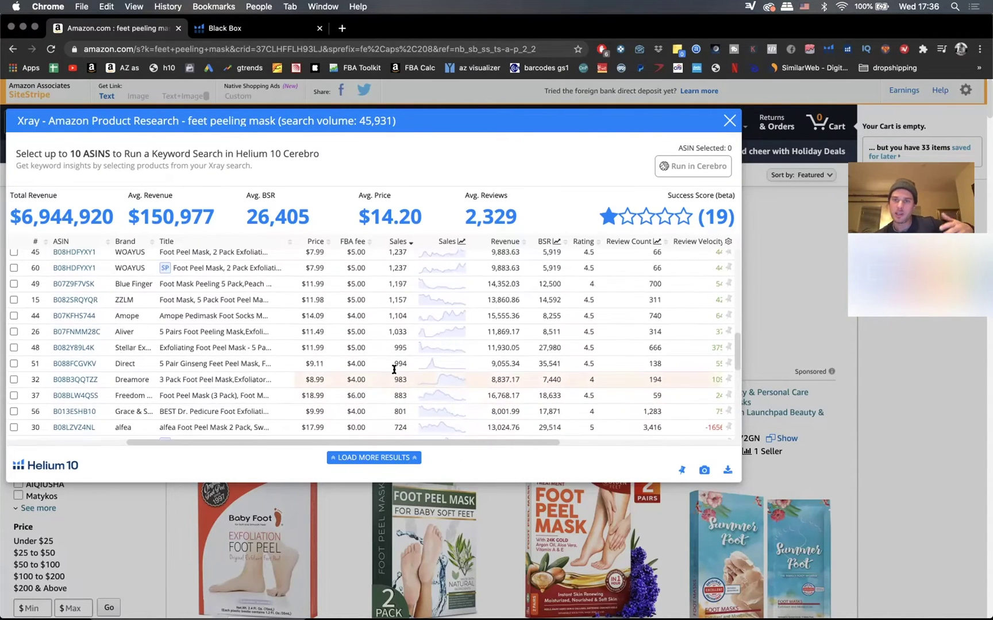
scroll(394, 369, "up", 4)
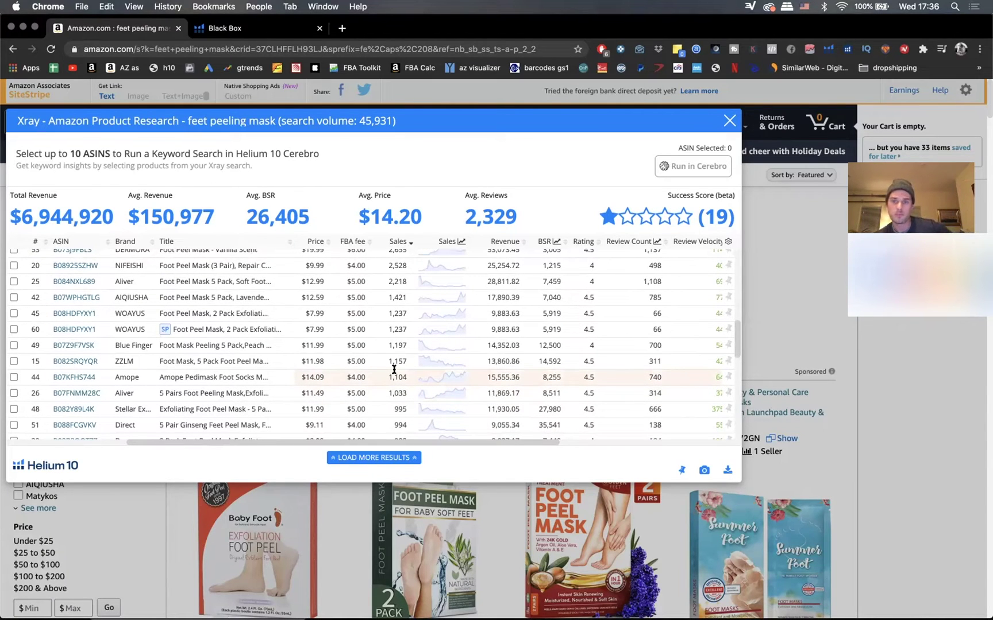
scroll(394, 369, "up", 1)
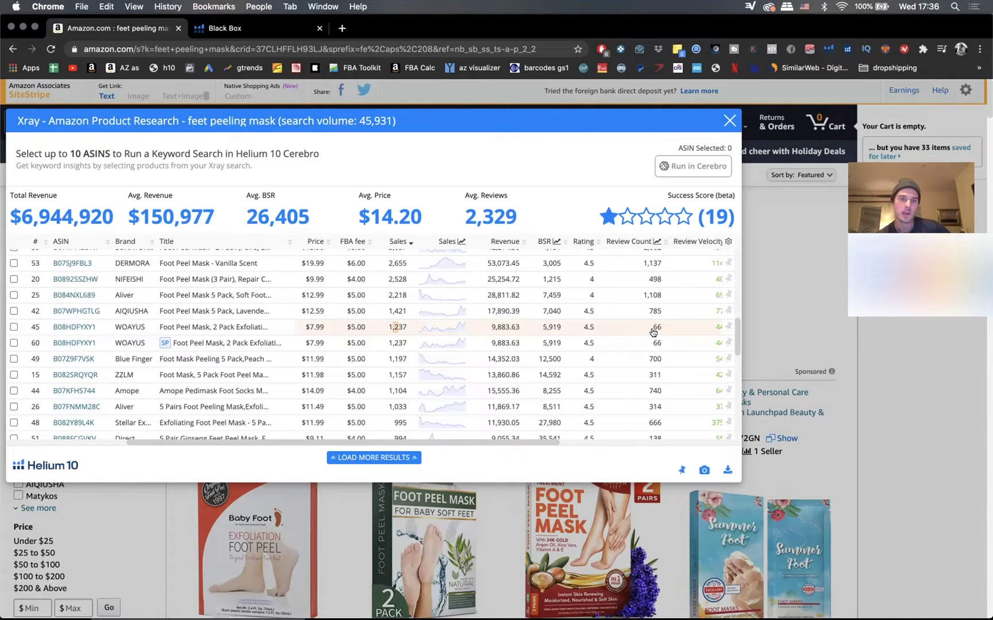
scroll(653, 332, "down", 5)
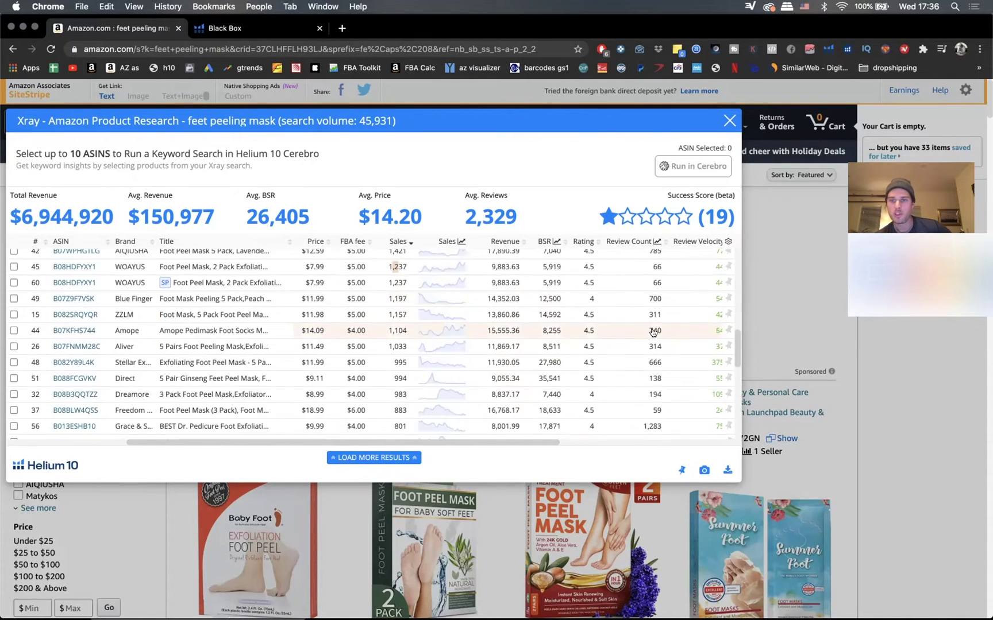
scroll(653, 332, "down", 4)
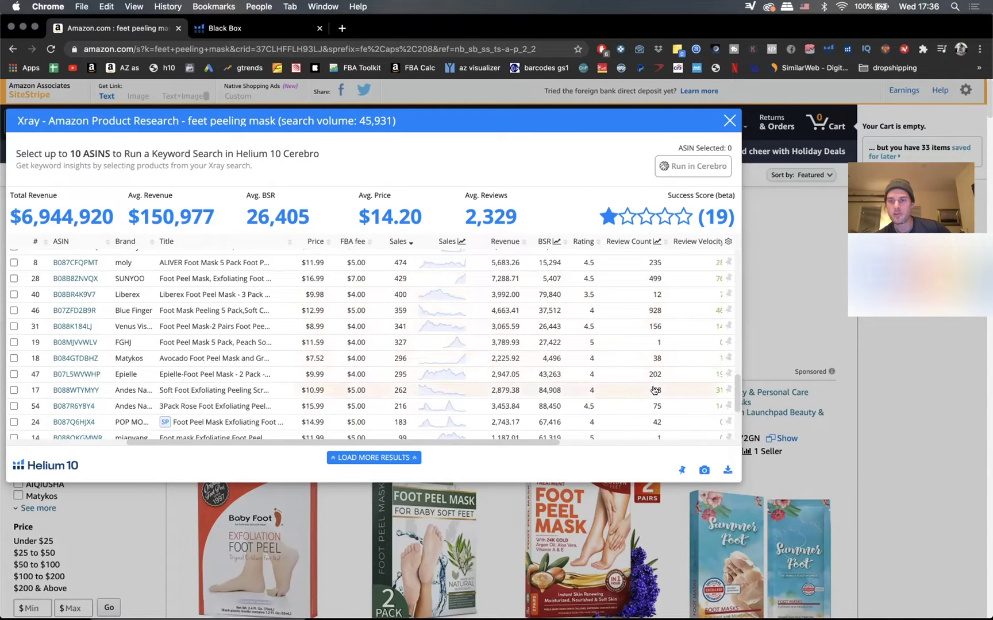
scroll(667, 409, "down", 2)
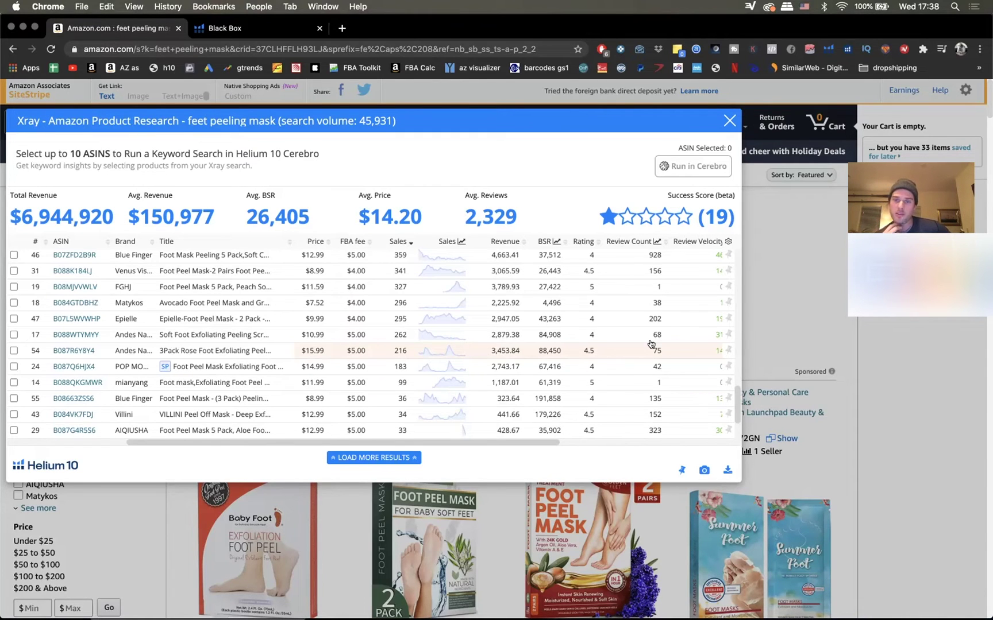
scroll(651, 344, "up", 10)
left_click(728, 122)
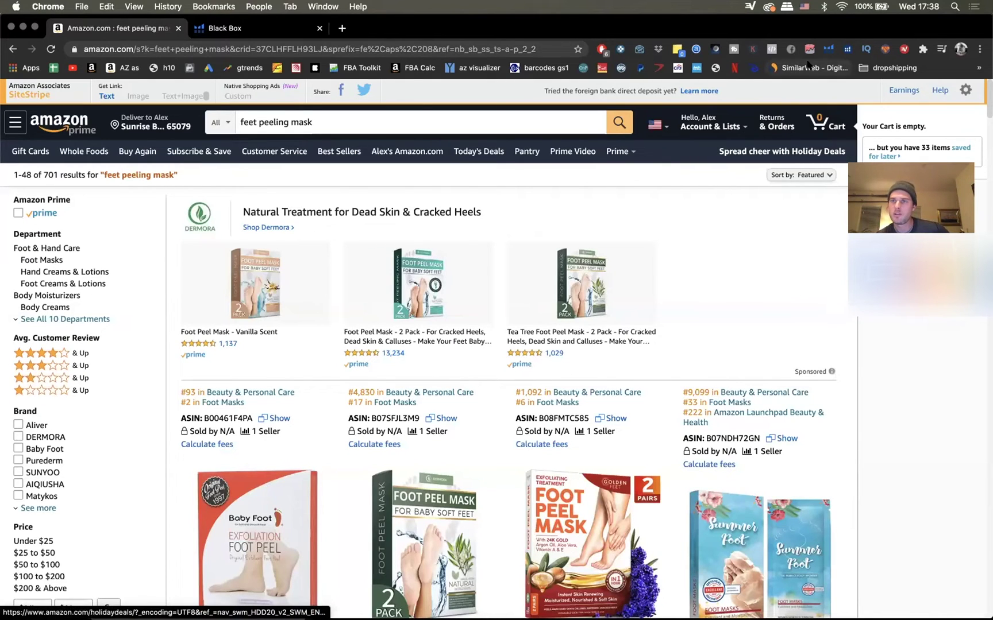
left_click(828, 50)
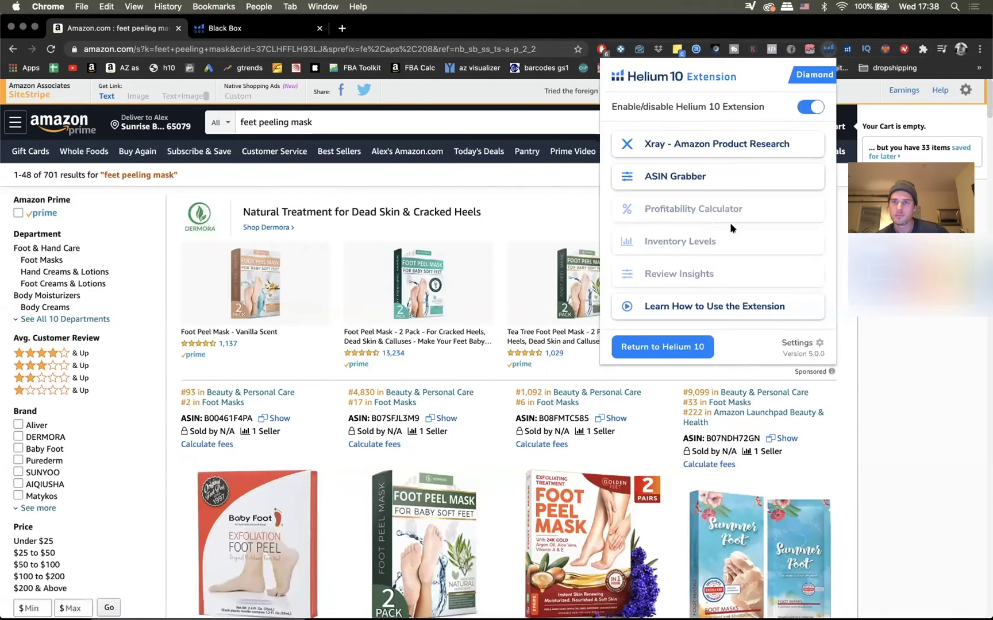
left_click(713, 146)
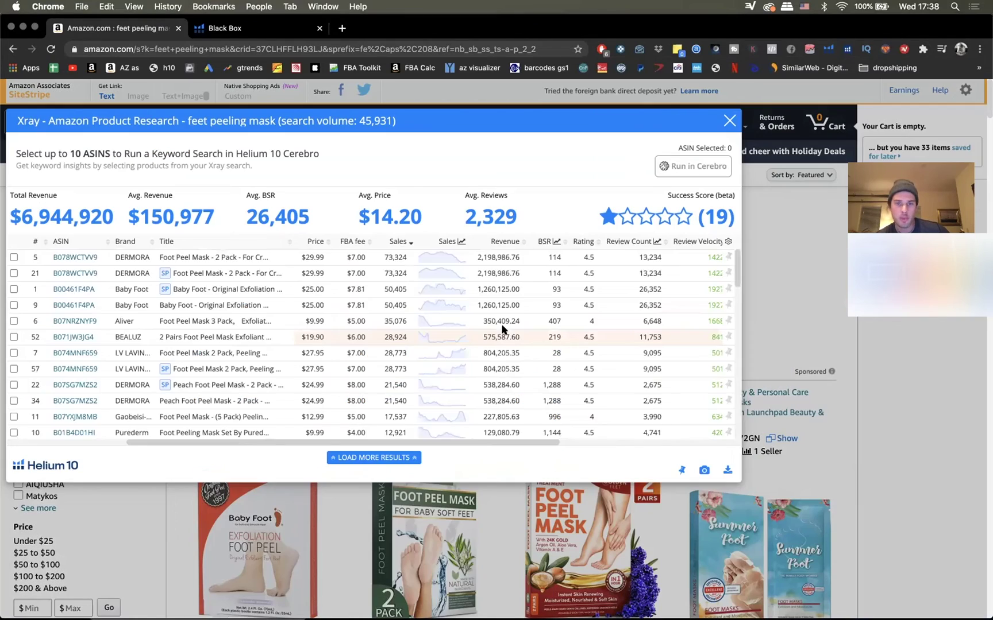
scroll(502, 328, "down", 10)
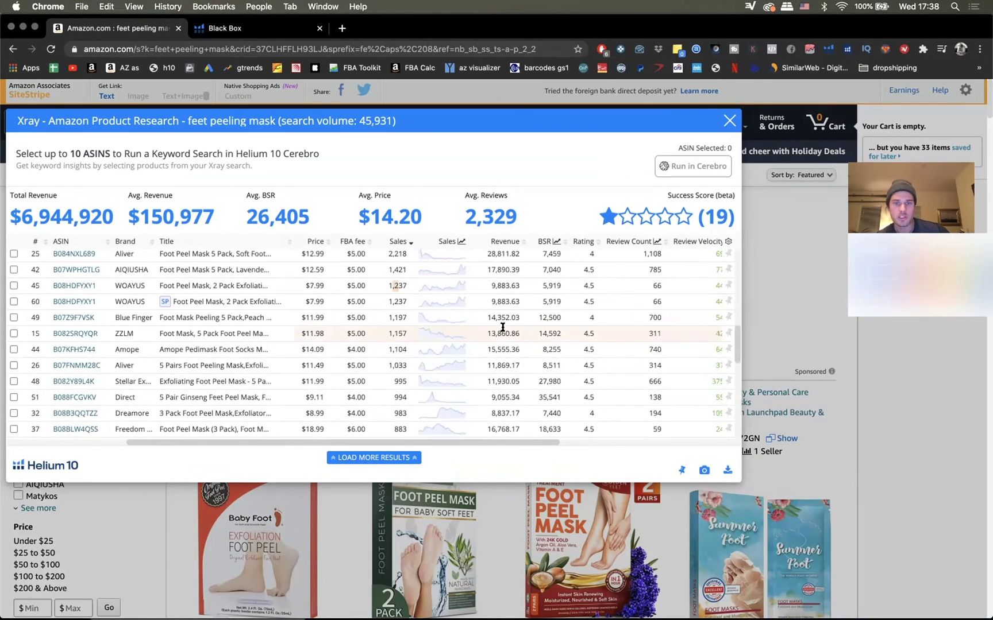
scroll(502, 328, "down", 10)
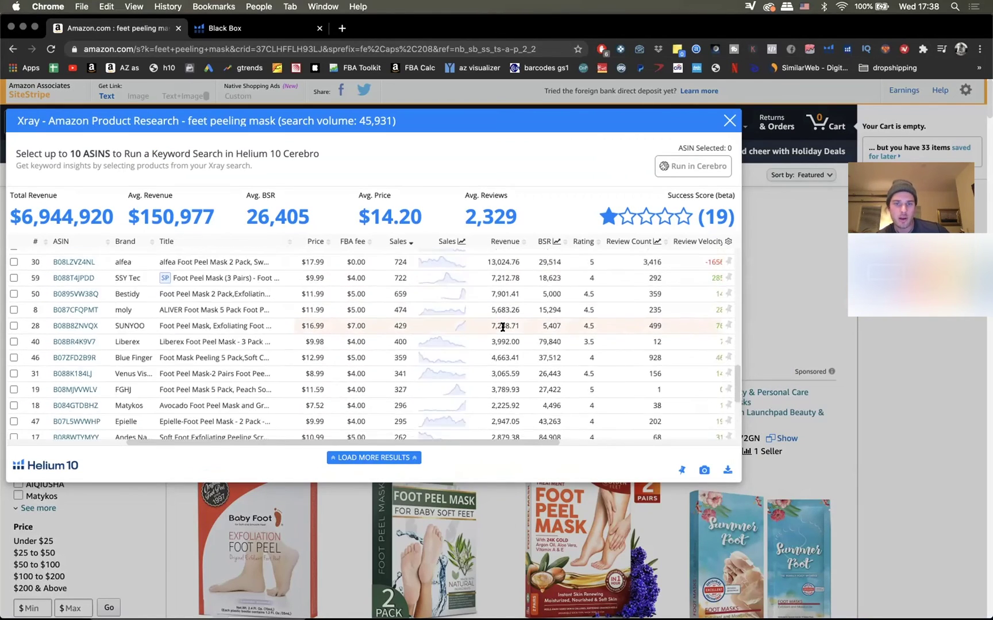
scroll(502, 327, "down", 5)
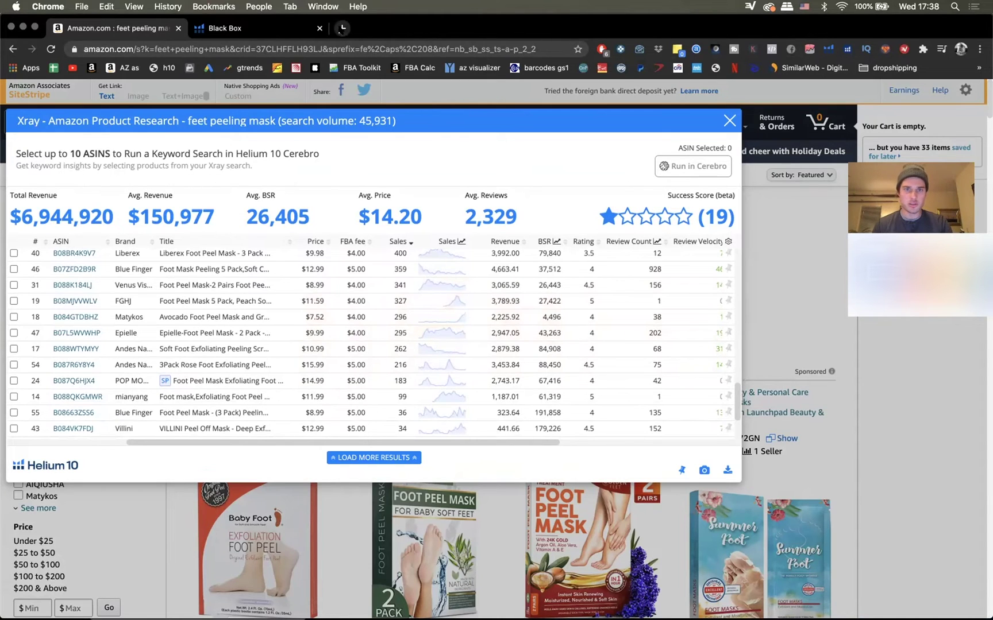
Search Alibaba for 'feet mask' in a new tab, then close Xray on the Amazon tab
left_click(342, 28)
type("ali")
key("Return")
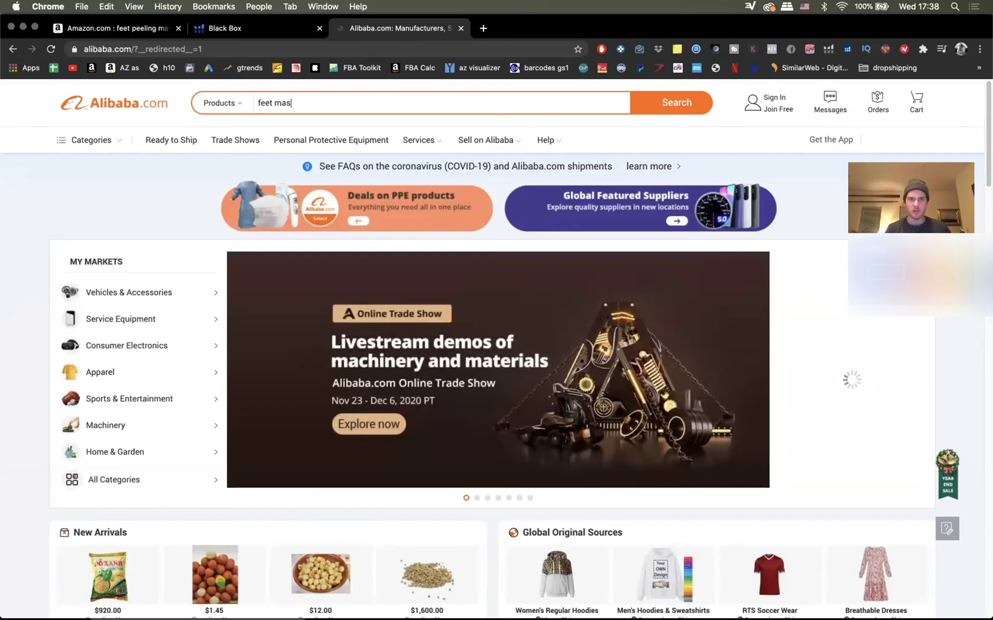
key("Return")
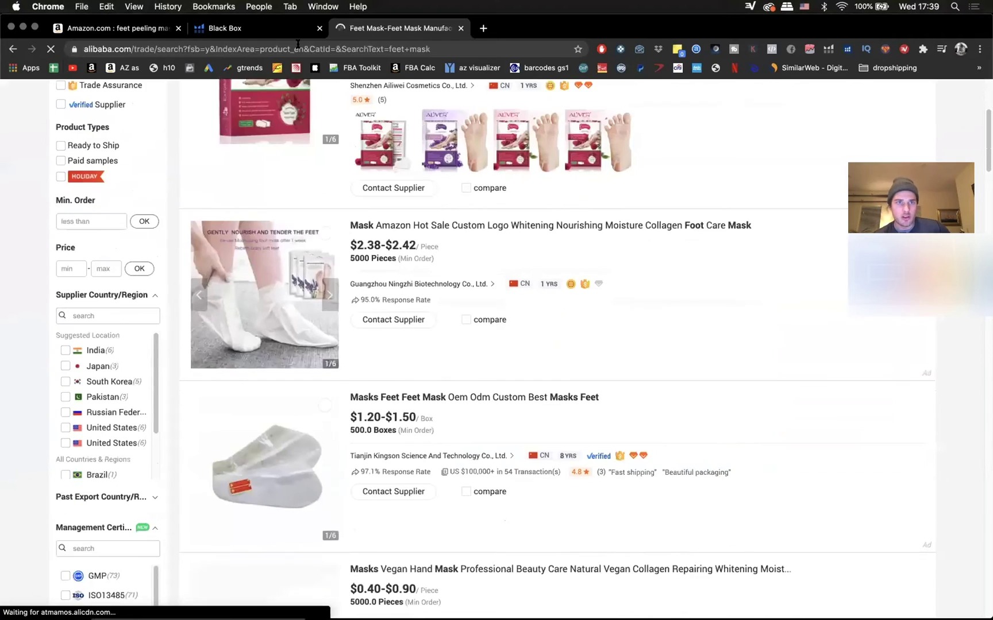
key("super+1")
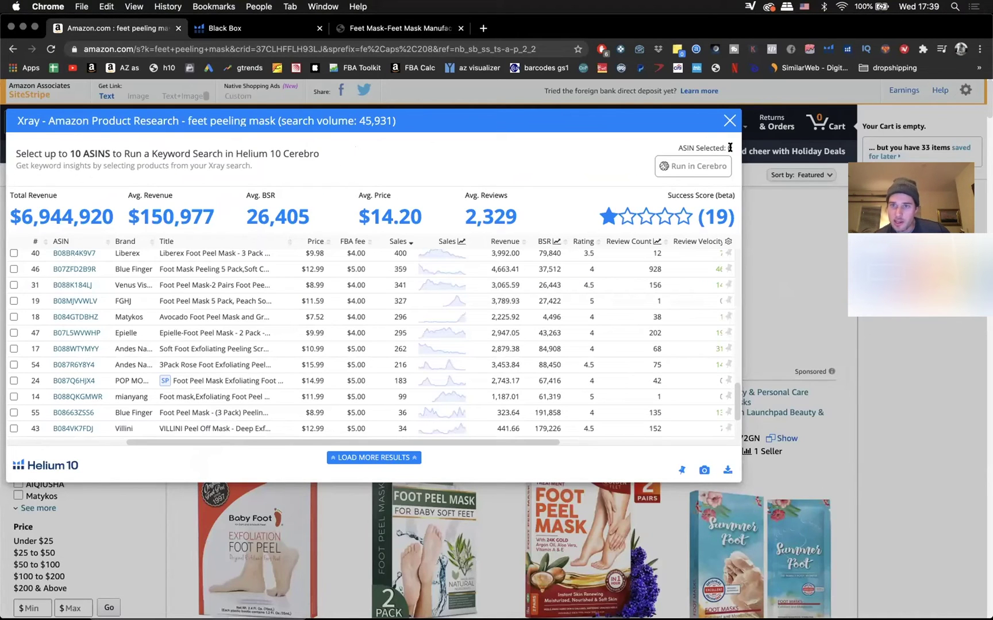
left_click(727, 121)
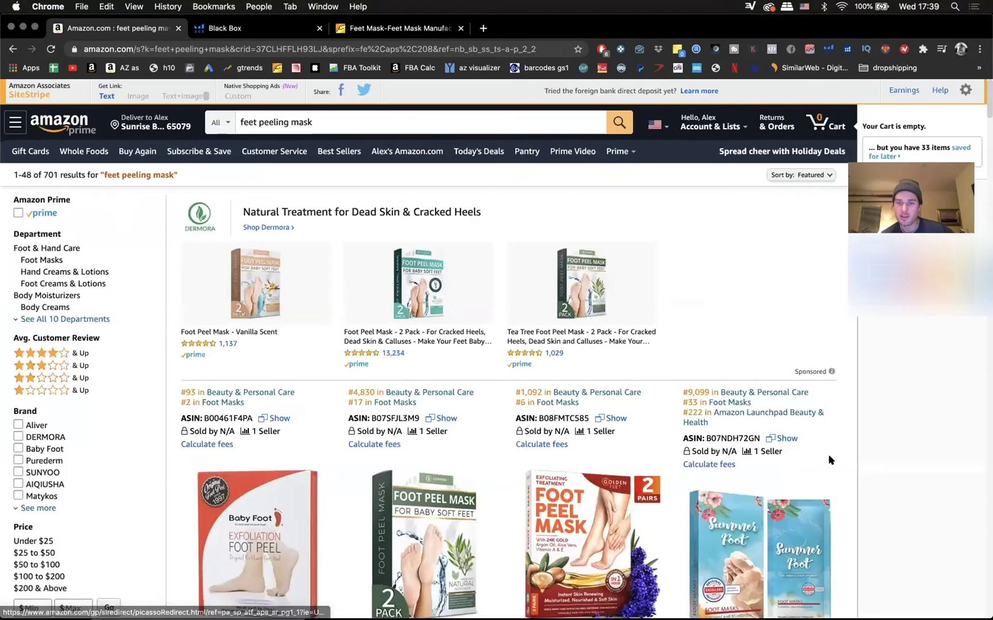
Check the Helium 10 Black Box and Alibaba feet mask tabs, then return to Amazon
scroll(830, 460, "down", 5)
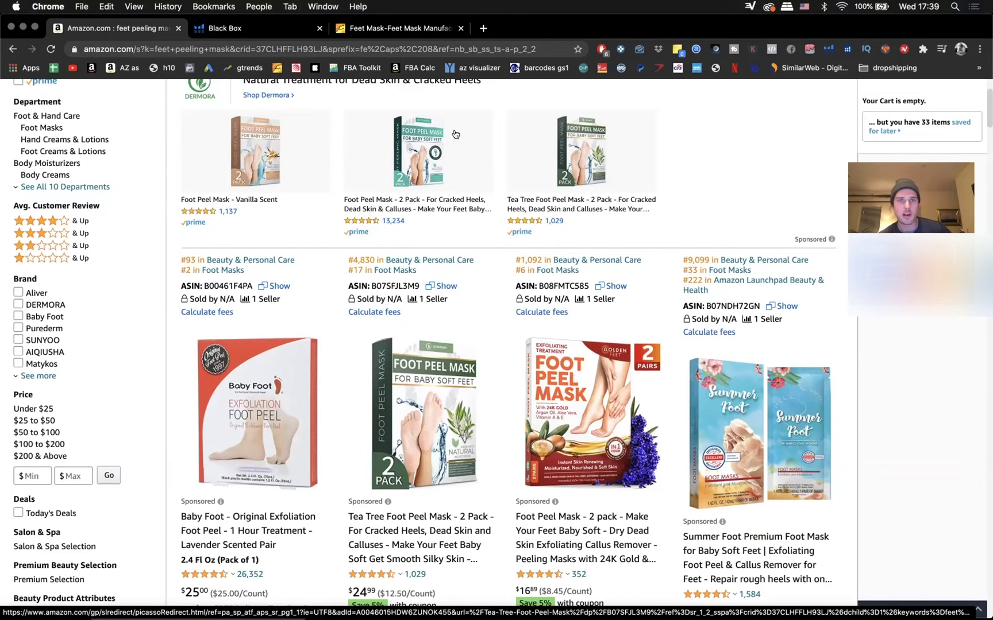
left_click(245, 29)
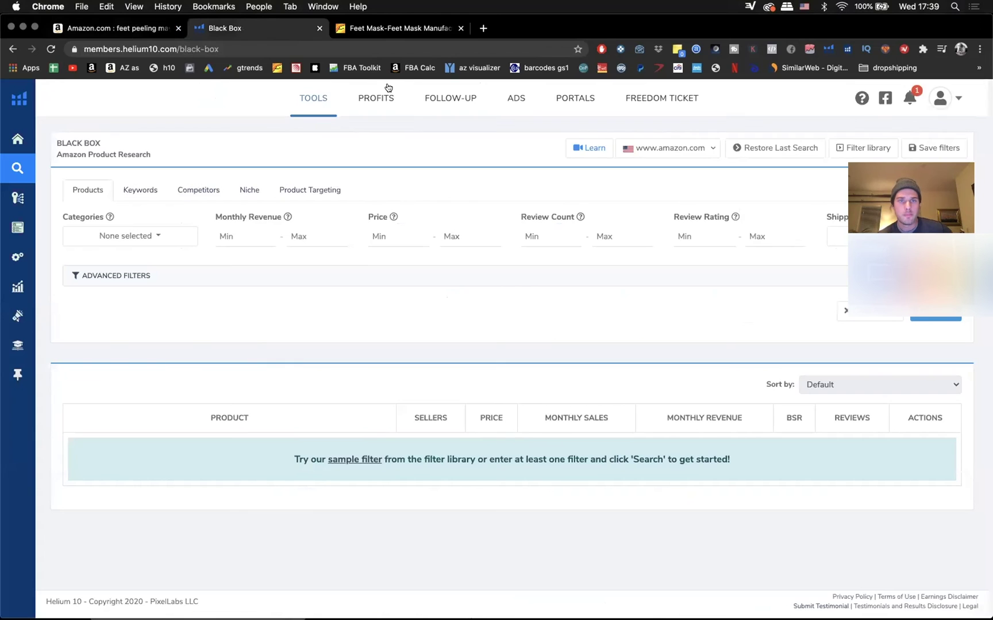
left_click(379, 28)
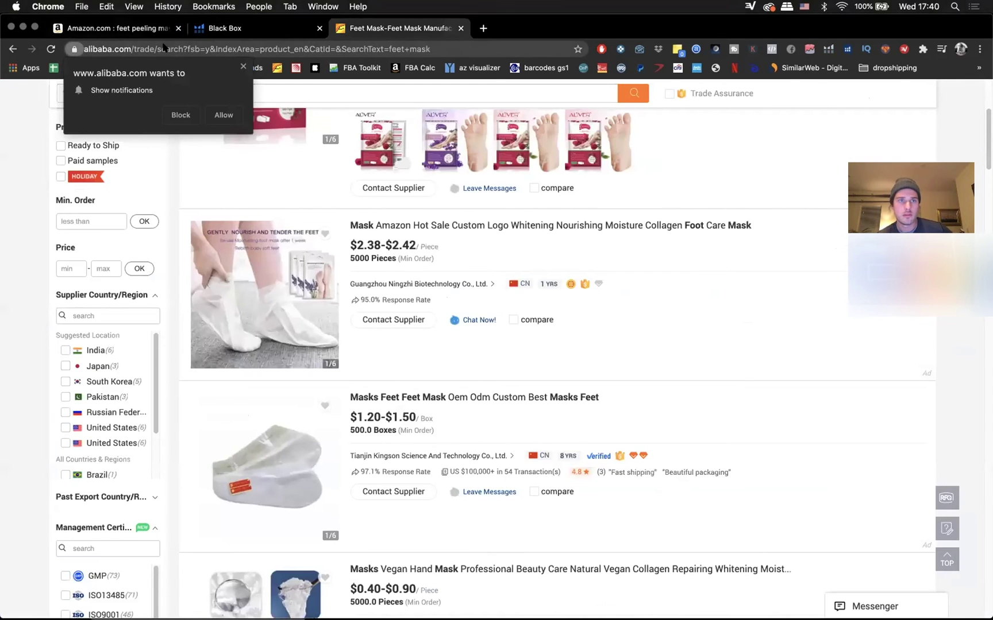
key("ctrl+Tab")
Scroll the Amazon results to the next row of top foot peel mask listings
scroll(580, 490, "down", 1)
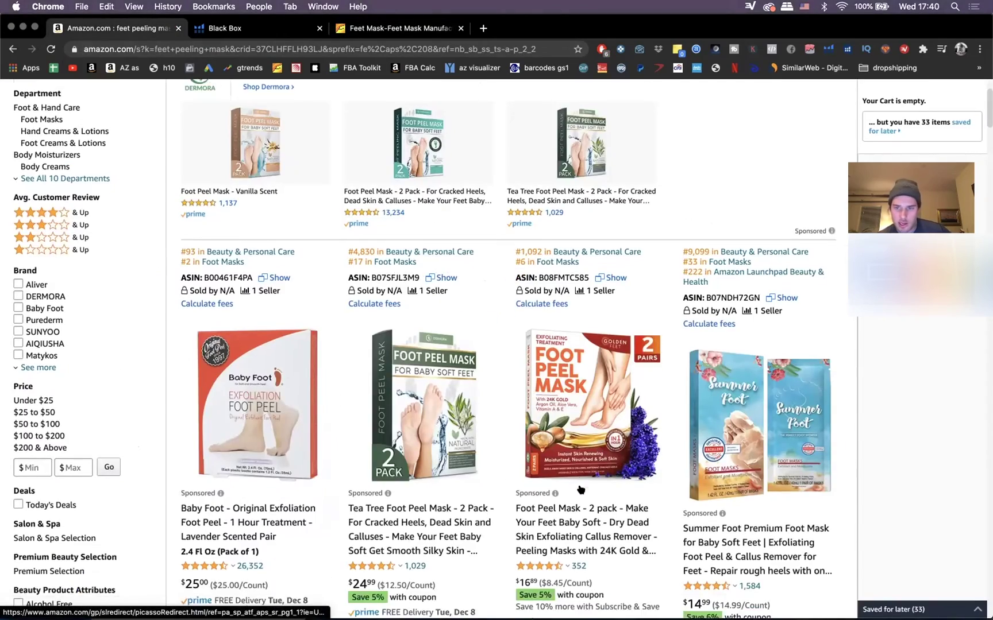
scroll(581, 489, "down", 8)
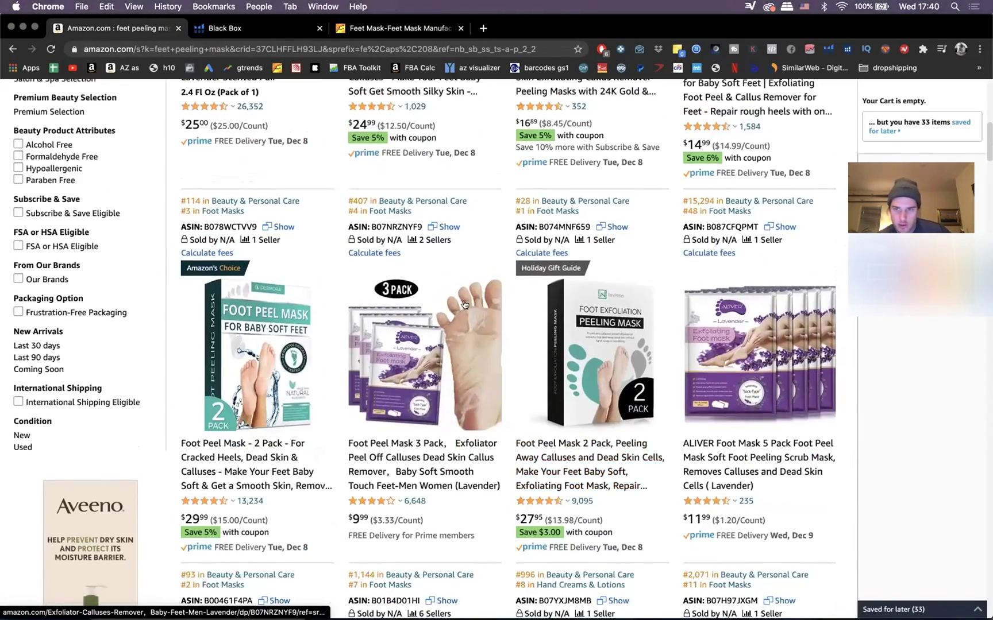
scroll(464, 302, "down", 3)
scroll(463, 298, "up", 5)
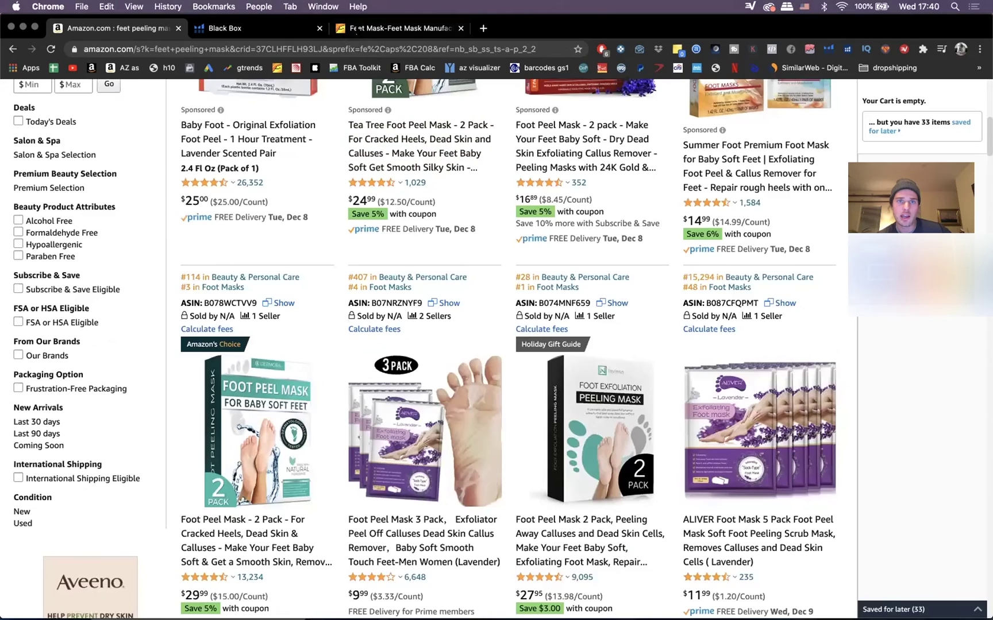
left_click(357, 31)
scroll(422, 459, "down", 8)
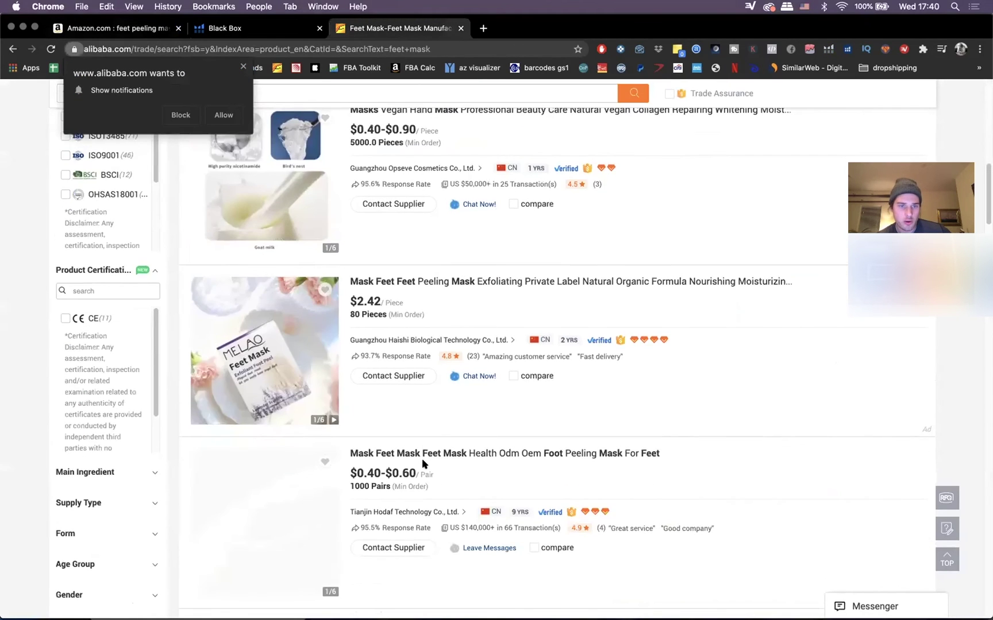
scroll(421, 458, "down", 4)
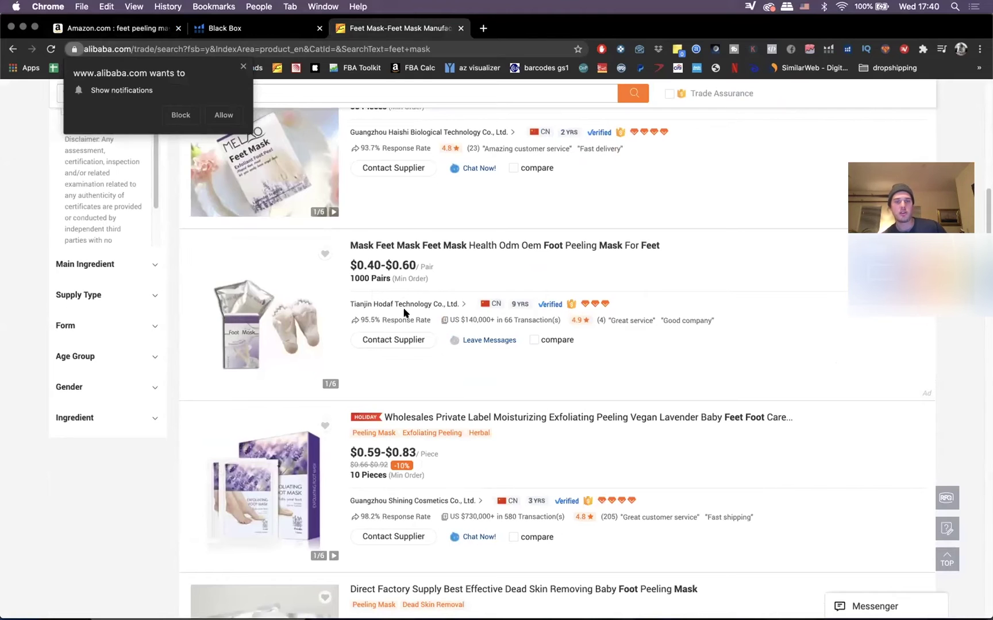
scroll(406, 314, "down", 1)
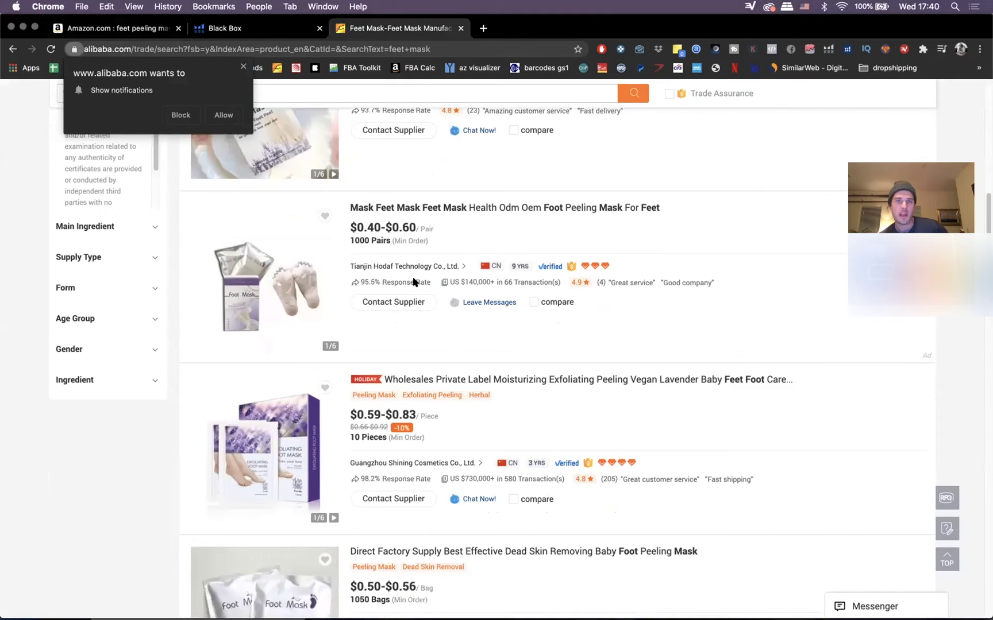
scroll(419, 279, "down", 3)
scroll(420, 278, "up", 4)
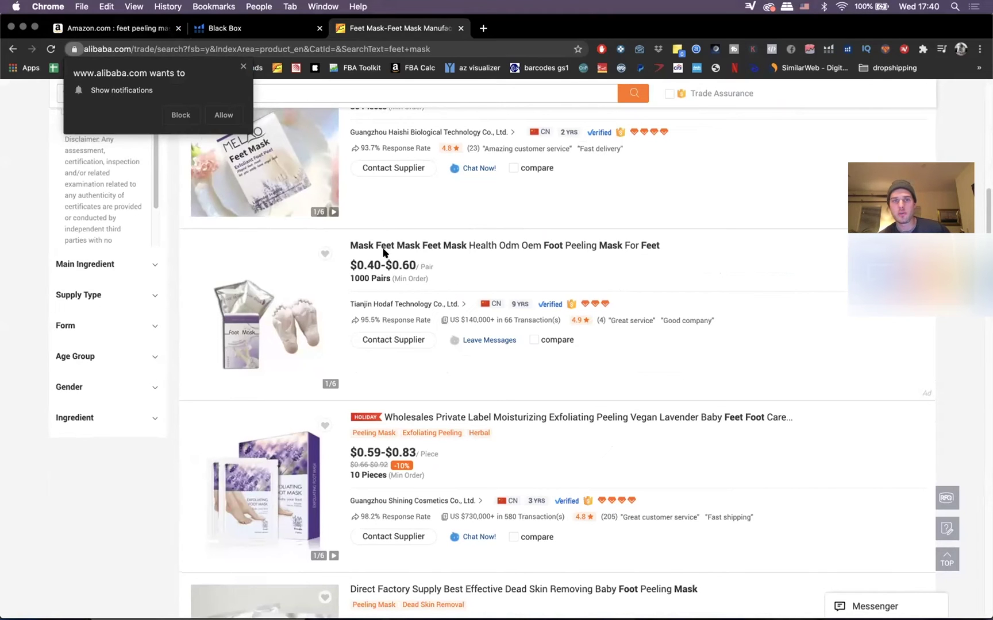
left_click(127, 28)
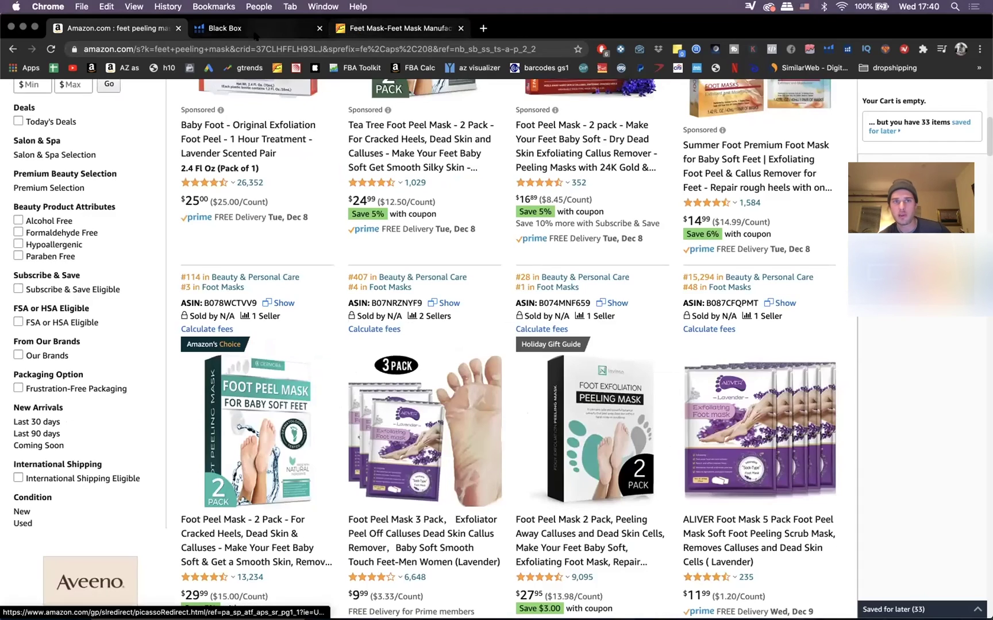
left_click(377, 30)
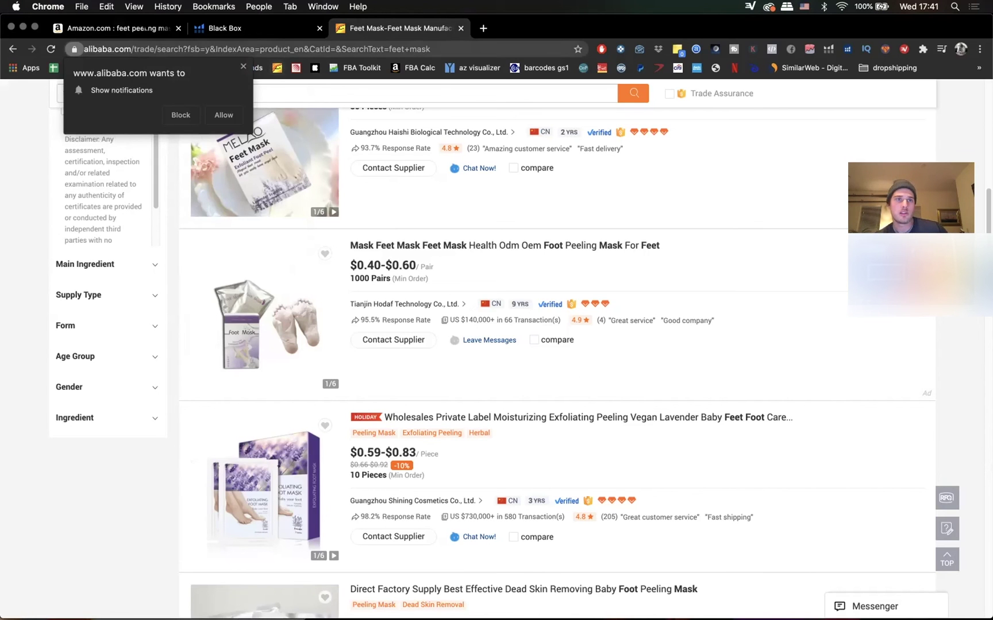
left_click(126, 28)
scroll(628, 443, "down", 2)
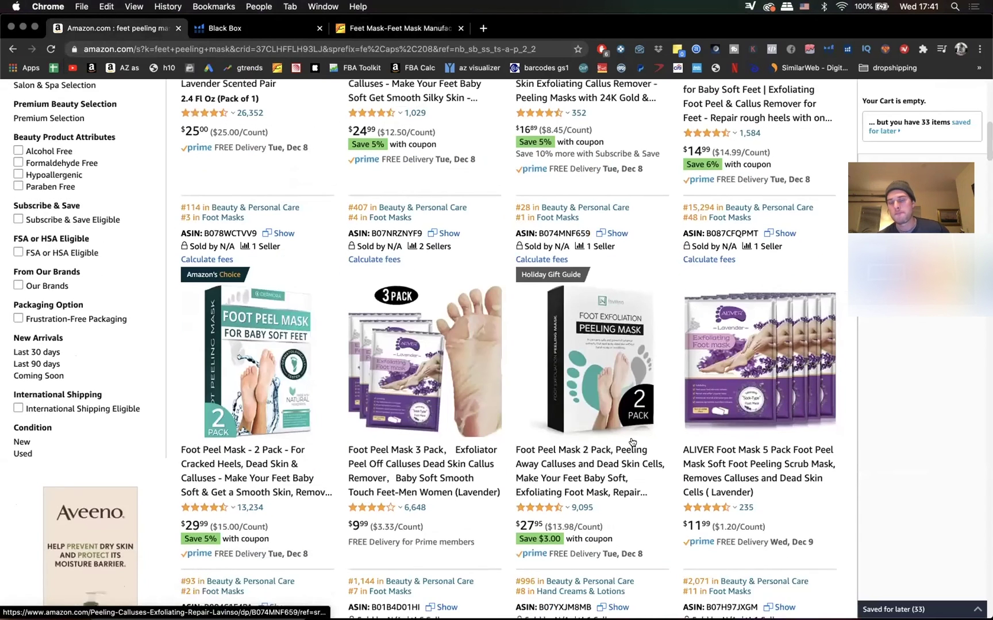